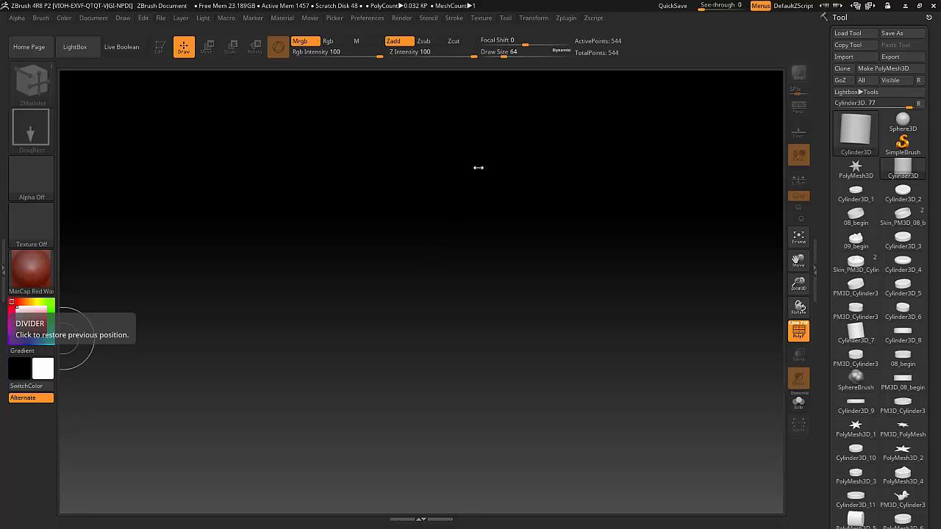
# Place a Cylinder3D primitive on the canvas with Z Size 22 and VDivide 6, and convert it to a PolyMesh3D
pyautogui.click(857, 130)
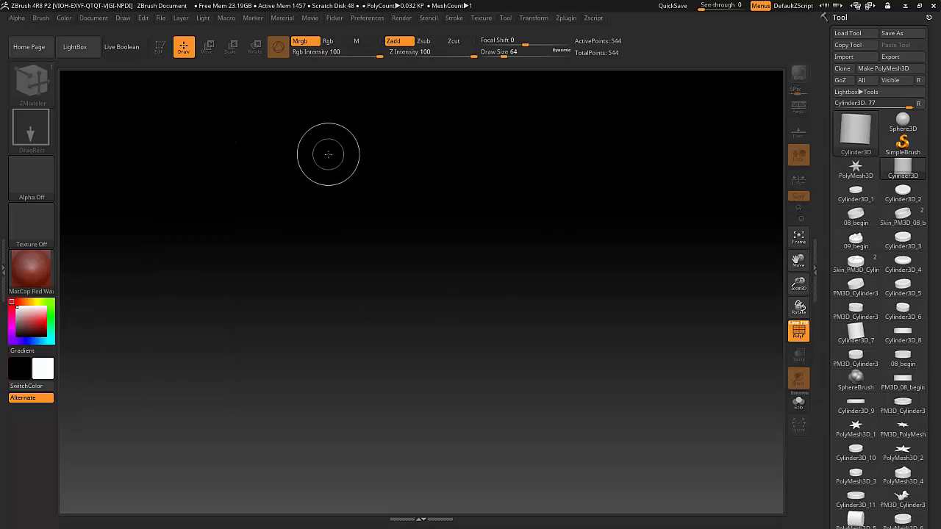
pyautogui.moveTo(326, 151); pyautogui.dragTo(486, 280)
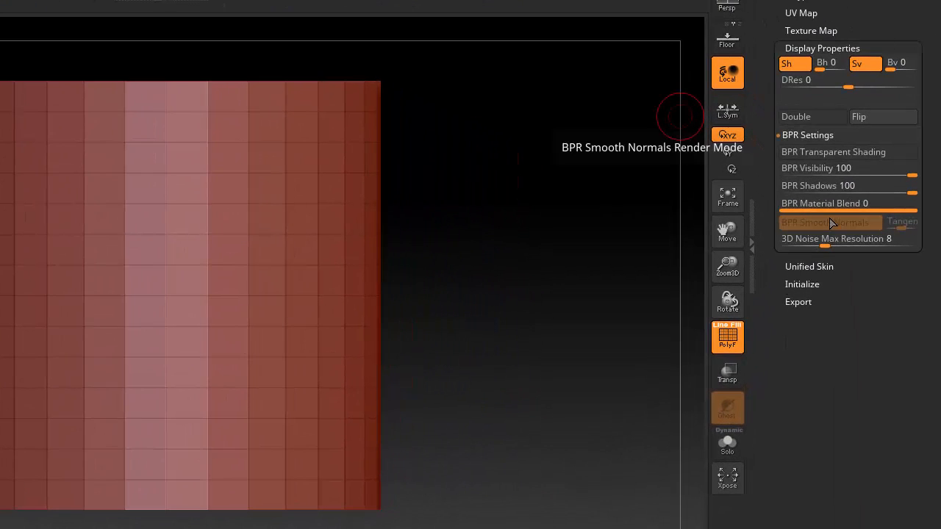
pyautogui.click(810, 284)
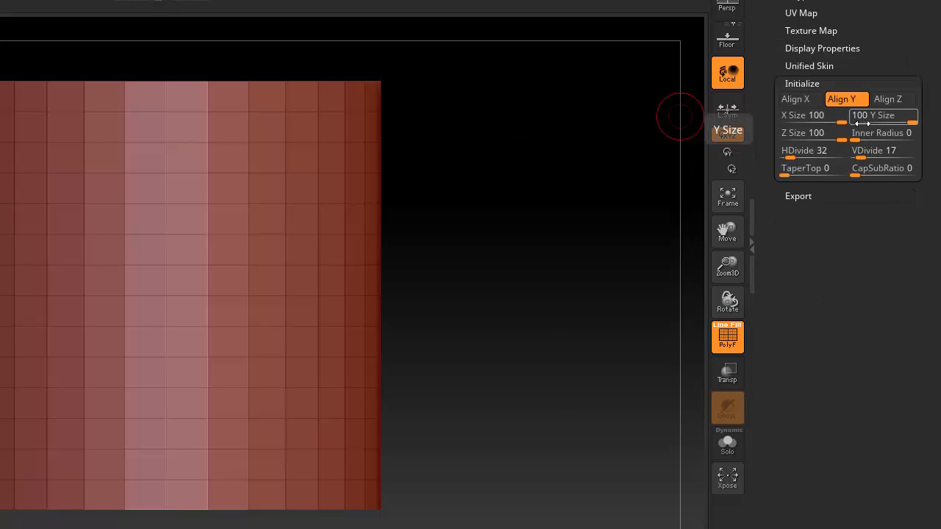
pyautogui.moveTo(841, 141); pyautogui.dragTo(795, 144)
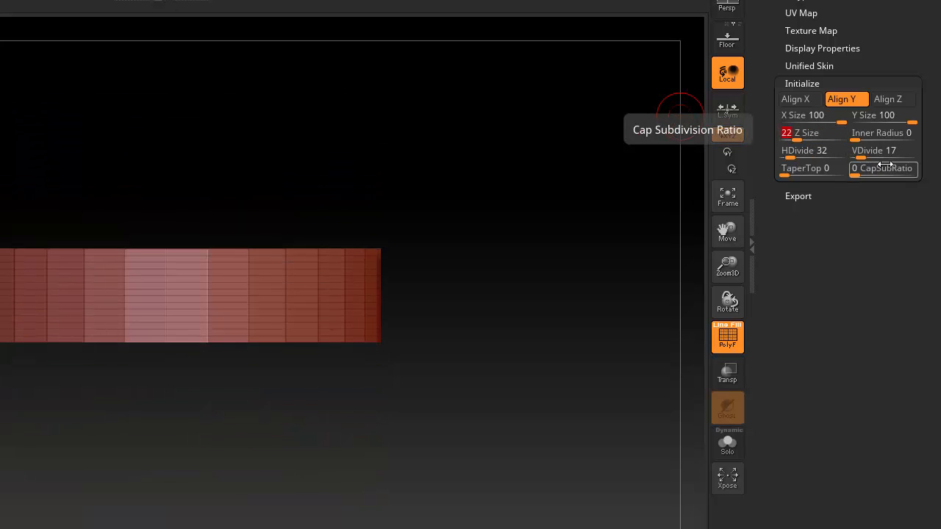
pyautogui.moveTo(858, 155); pyautogui.dragTo(853, 157)
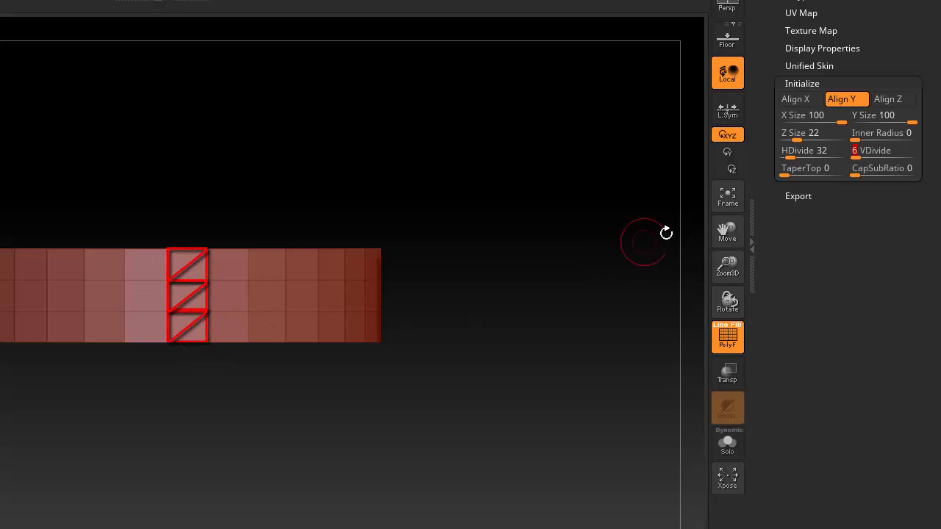
pyautogui.moveTo(925, 262); pyautogui.dragTo(928, 528)
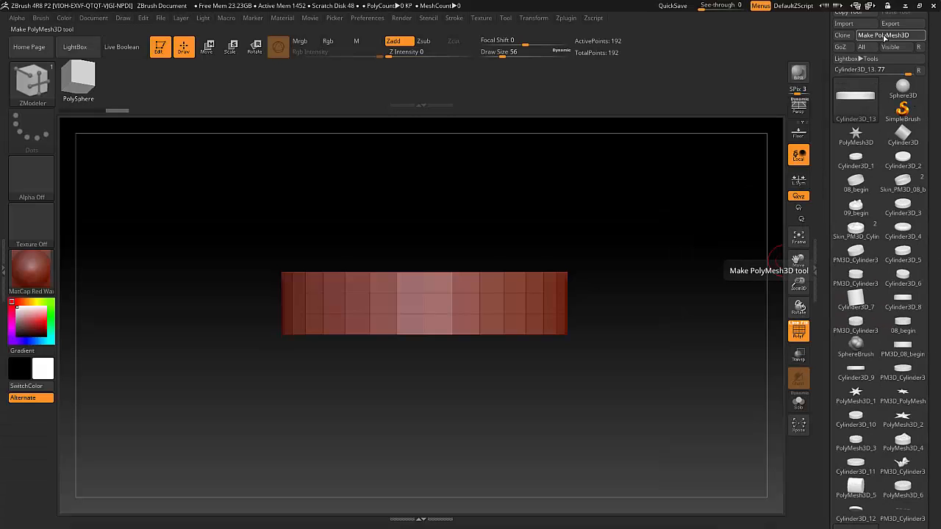
pyautogui.click(887, 36)
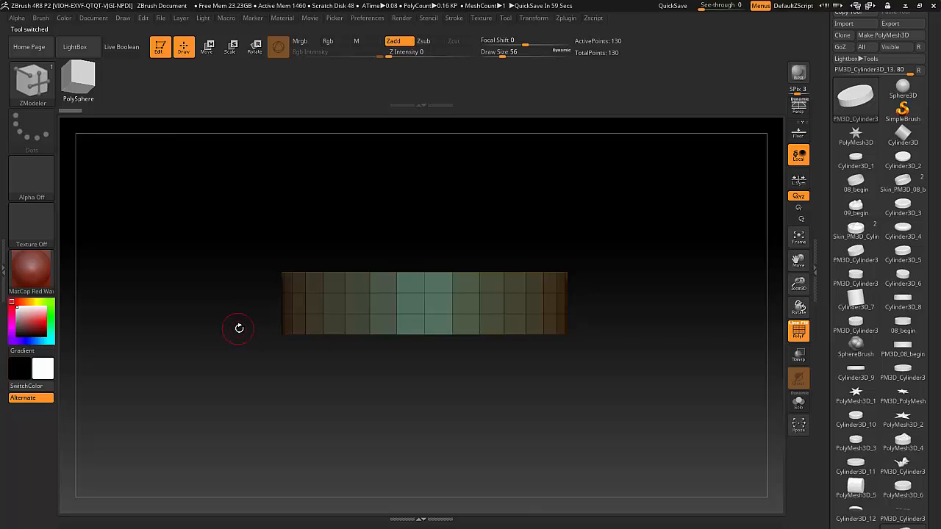
# Hide the cylinder's bottom cap by isolating it and inverting the visibility, and delete the hidden geometry
pyautogui.keyDown('ctrl'); pyautogui.keyDown('shift'); pyautogui.moveTo(242, 328); pyautogui.dragTo(577, 375); pyautogui.keyUp('shift'); pyautogui.keyUp('ctrl')
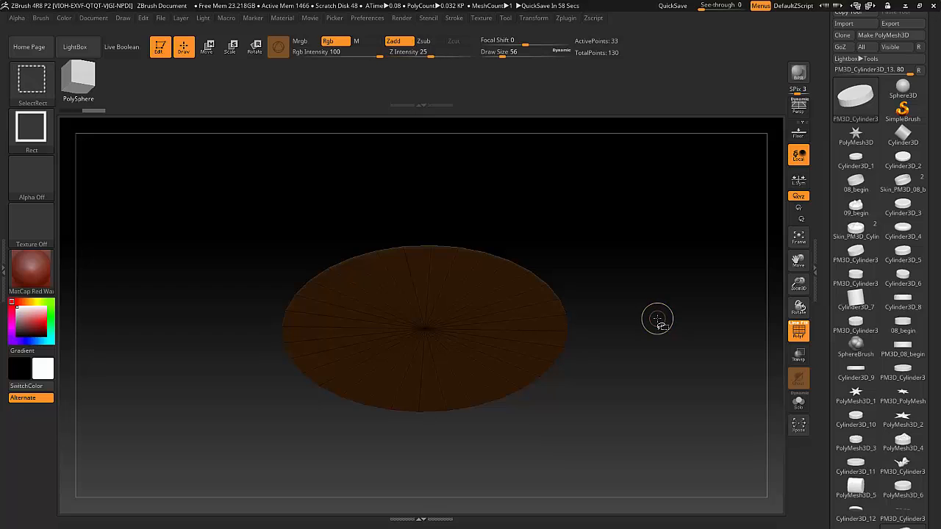
pyautogui.keyDown('ctrl'); pyautogui.keyDown('shift'); pyautogui.moveTo(657, 319); pyautogui.dragTo(683, 322); pyautogui.keyUp('shift'); pyautogui.keyUp('ctrl')
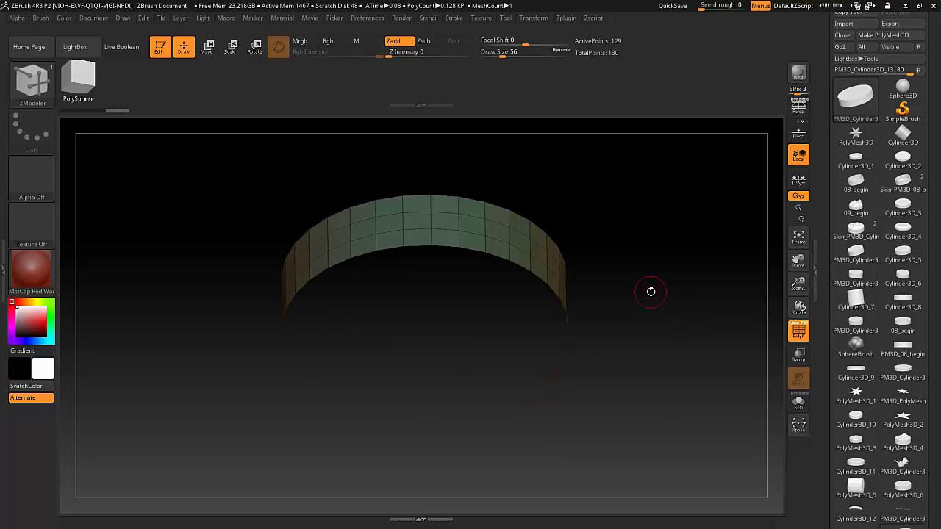
pyautogui.moveTo(651, 290)
pyautogui.mouseDown()
pyautogui.moveTo(659, 319)
pyautogui.moveTo(659, 303)
pyautogui.mouseUp()
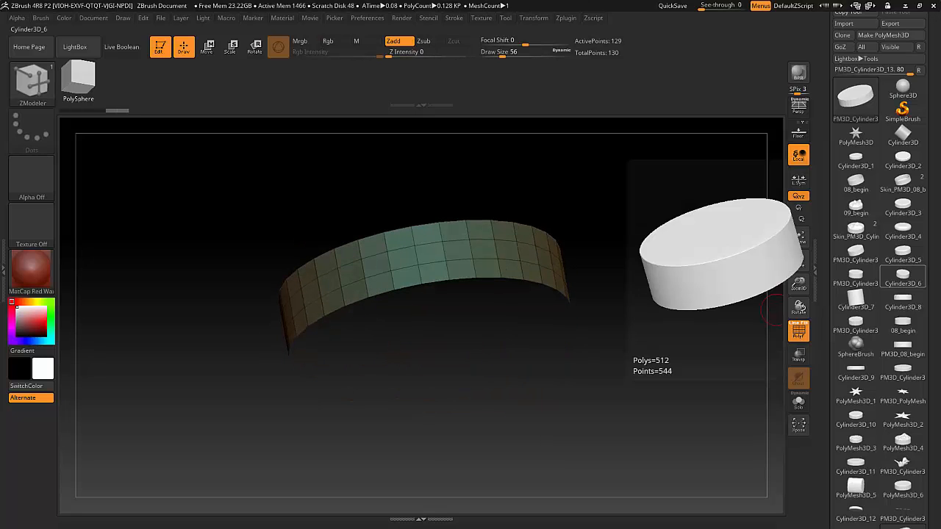
pyautogui.moveTo(898, 323)
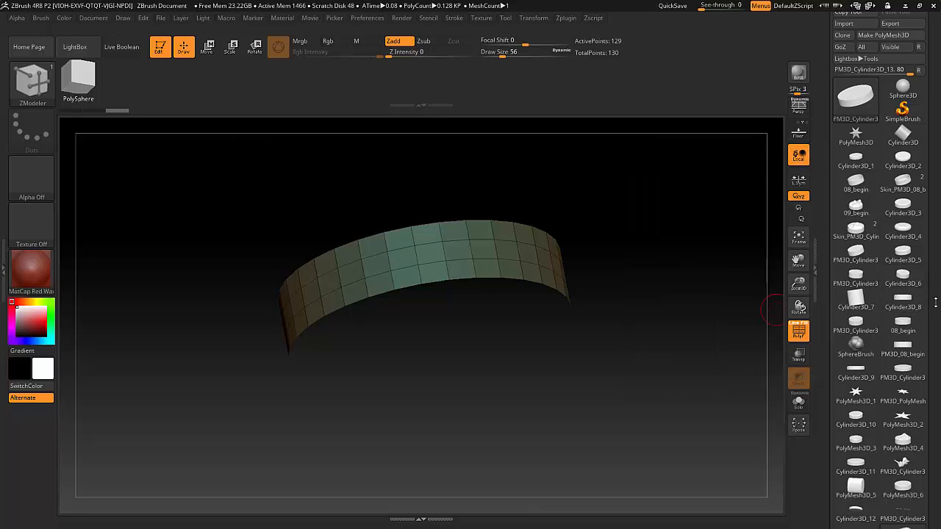
pyautogui.scroll(2, 936, 296)
pyautogui.scroll(-10, 936, 296)
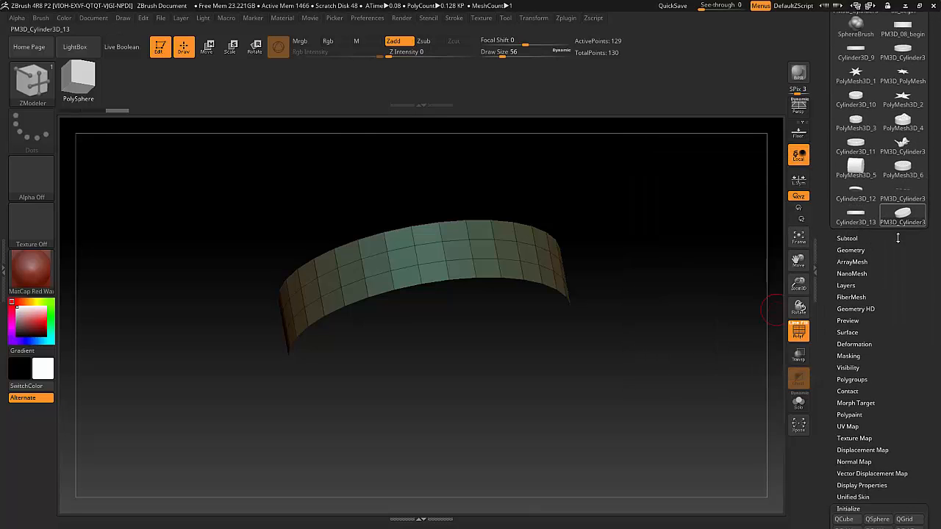
pyautogui.click(853, 250)
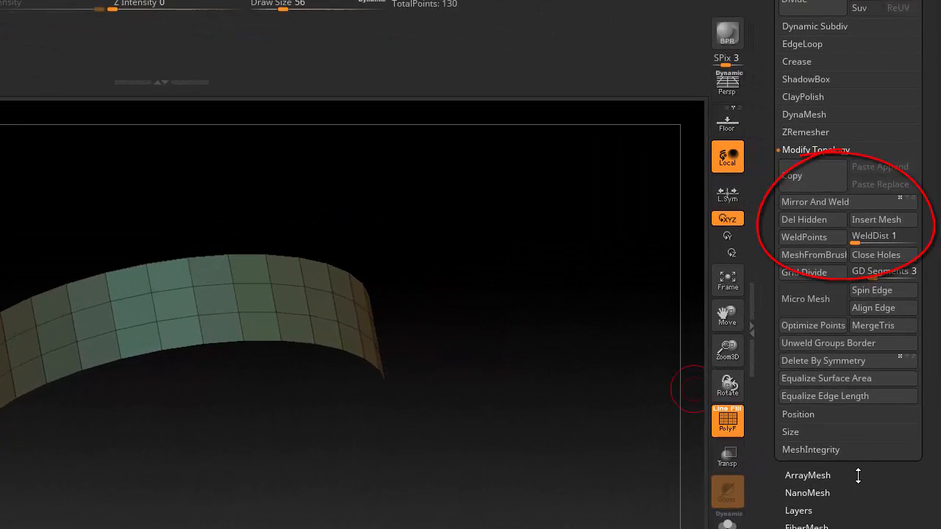
pyautogui.click(802, 219)
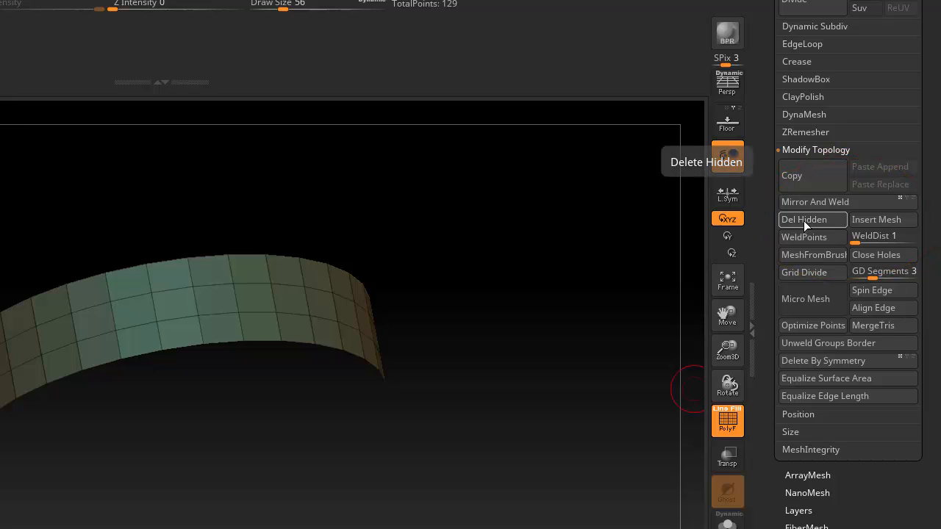
# Turn on double-sided display for the open cylinder mesh
pyautogui.scroll(-5, 918, 439)
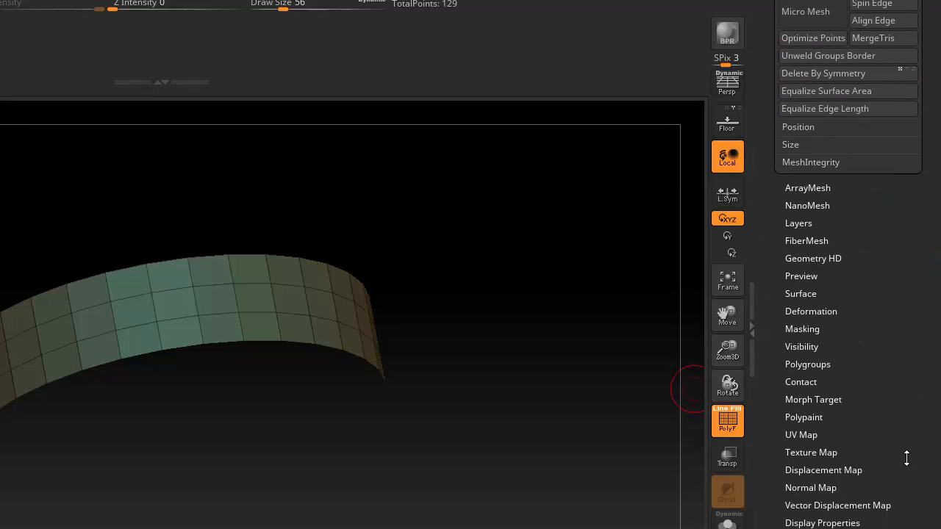
pyautogui.click(855, 520)
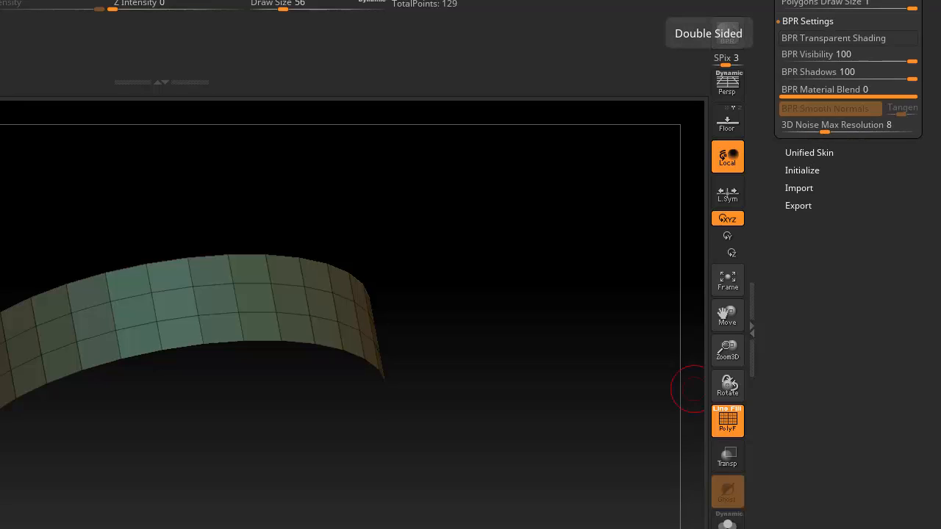
pyautogui.moveTo(488, 264); pyautogui.dragTo(634, 225)
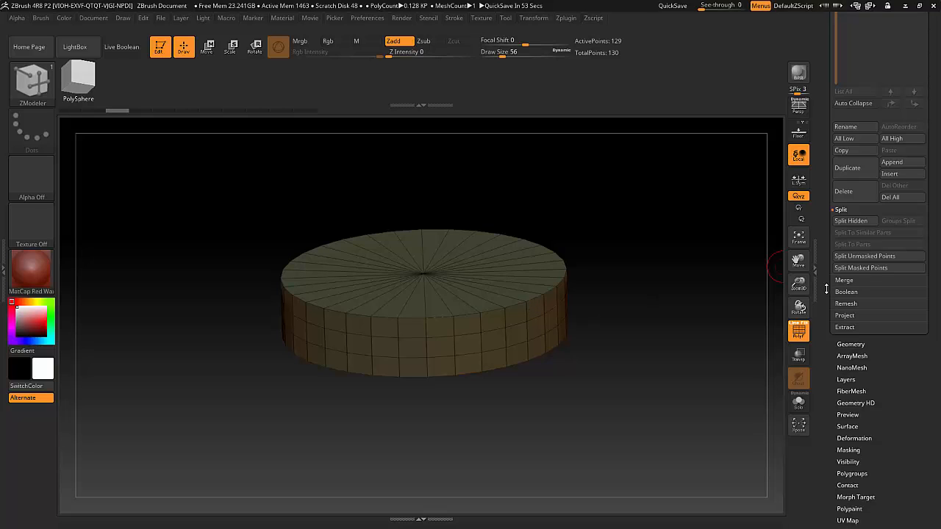
# Remesh the cylinder subtool at Res 64 with Polish 20
pyautogui.scroll(5, 938, 225)
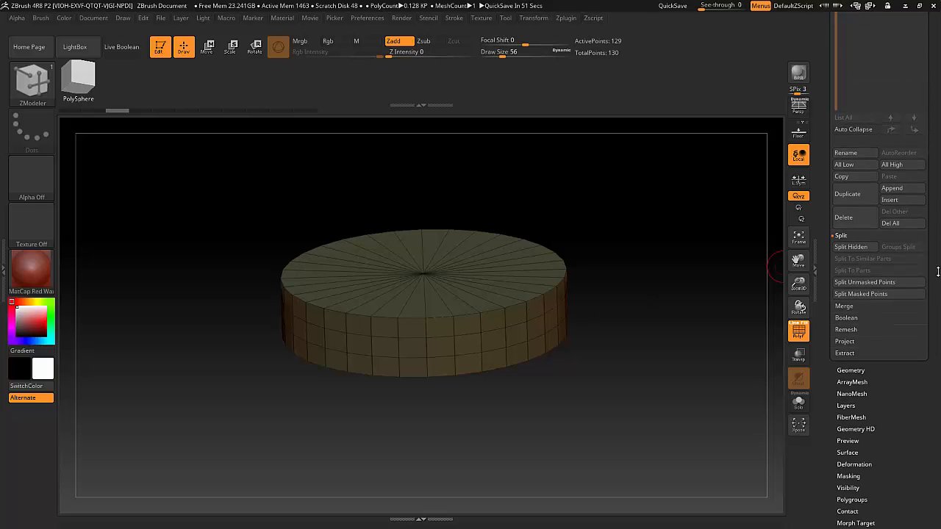
pyautogui.click(893, 155)
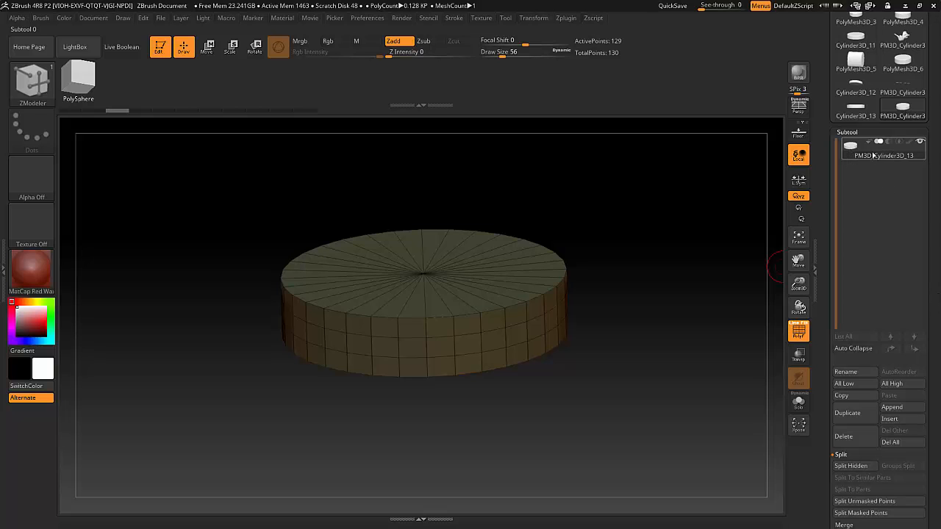
pyautogui.scroll(-5, 937, 194)
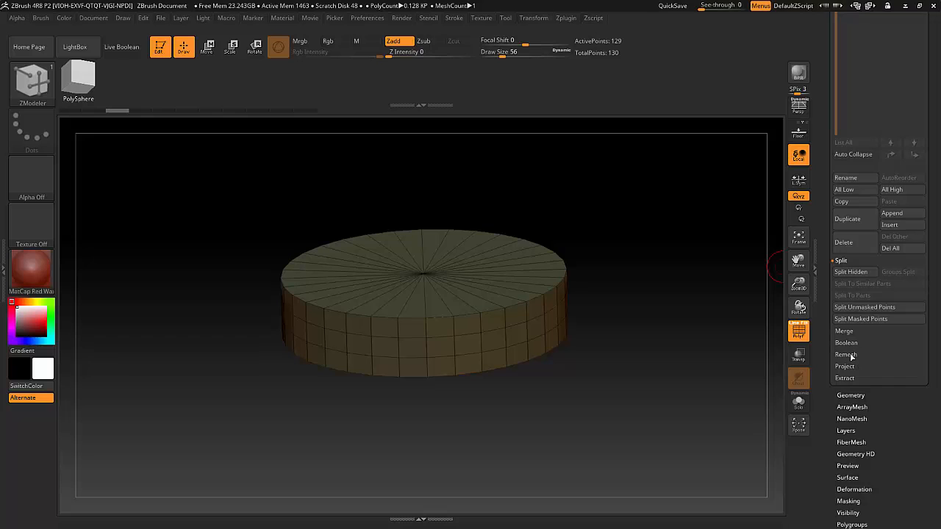
pyautogui.click(846, 354)
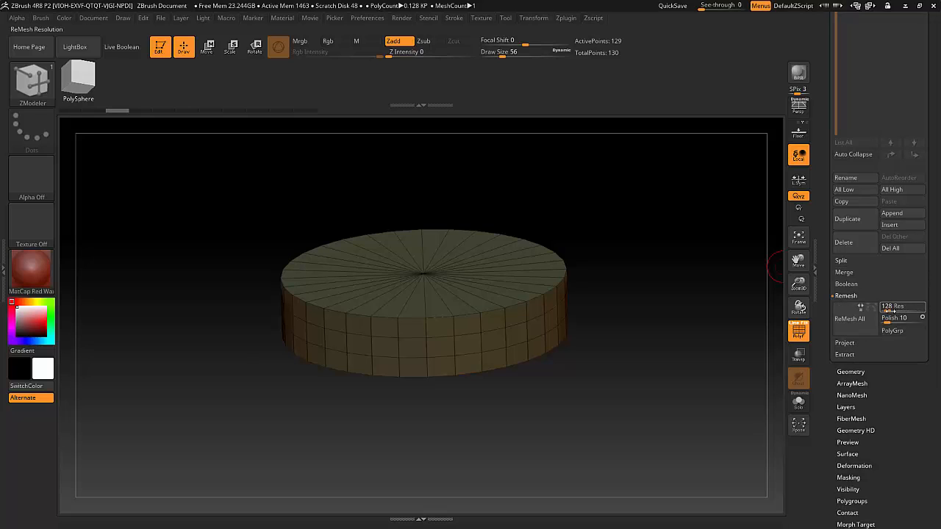
pyautogui.moveTo(888, 310); pyautogui.dragTo(885, 313)
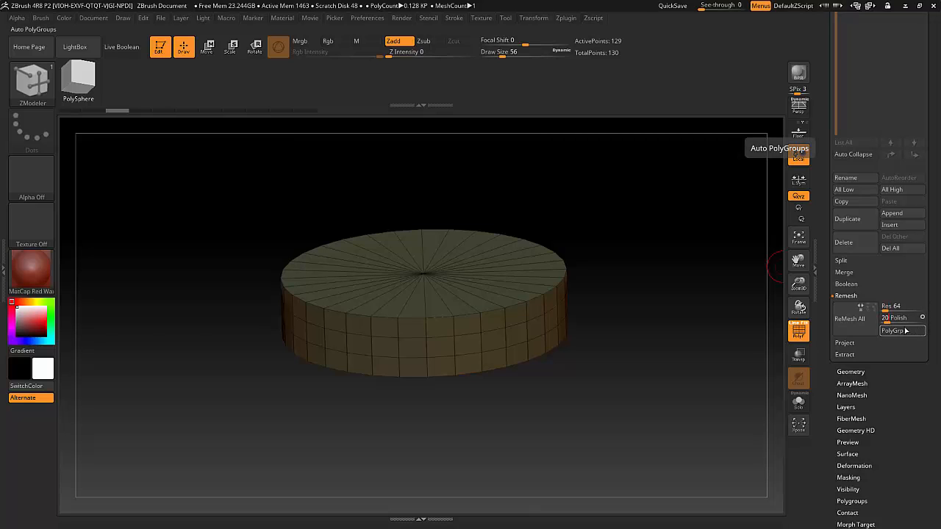
pyautogui.click(852, 322)
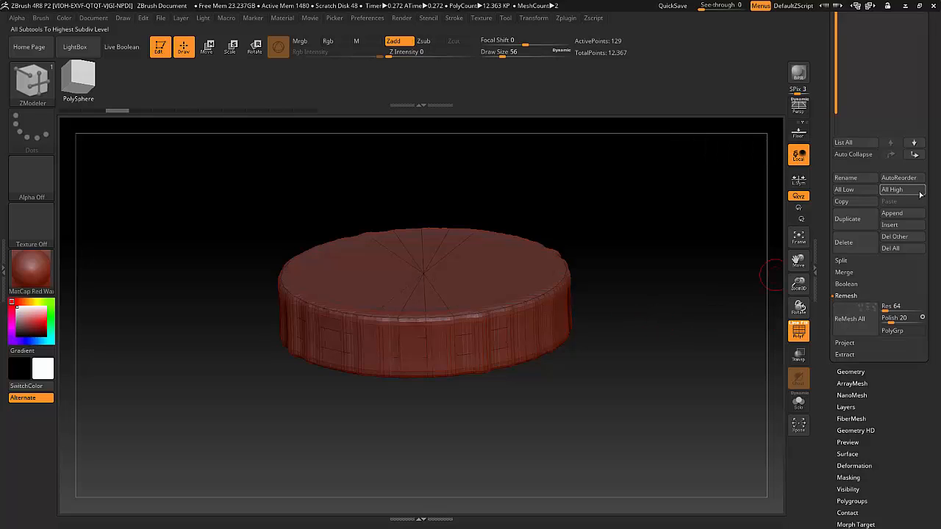
# Hide the original PM3D_Cylinder3D_13 subtool so only the remeshed skin is shown
pyautogui.moveTo(935, 241); pyautogui.dragTo(937, 519)
pyautogui.moveTo(936, 270); pyautogui.dragTo(937, 347)
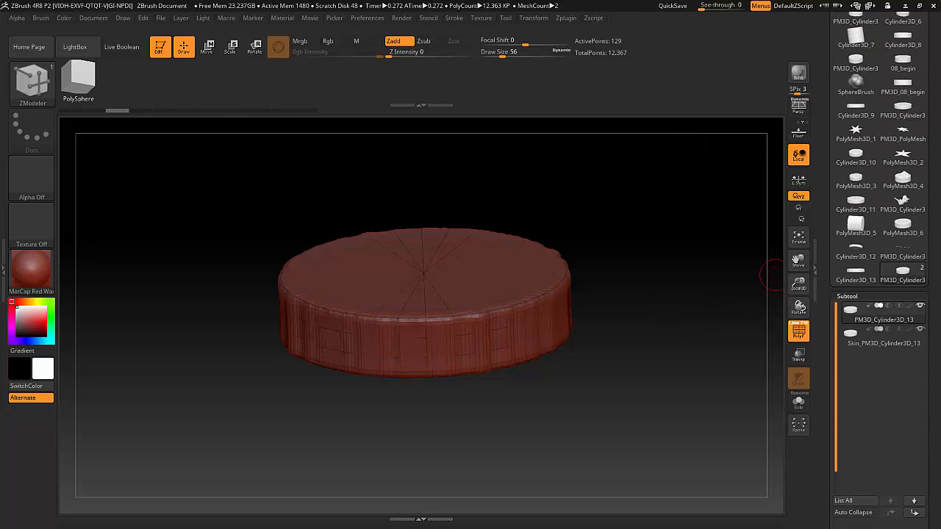
pyautogui.moveTo(891, 341)
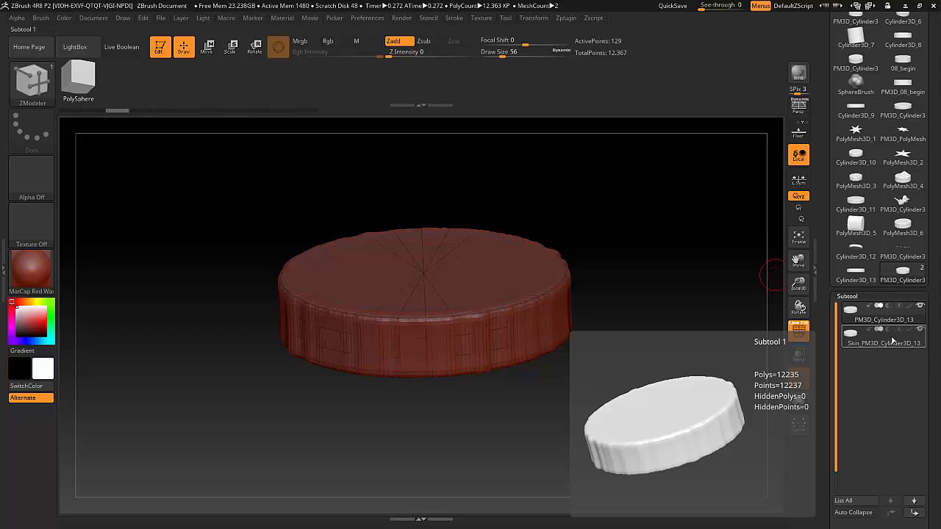
pyautogui.click(891, 314)
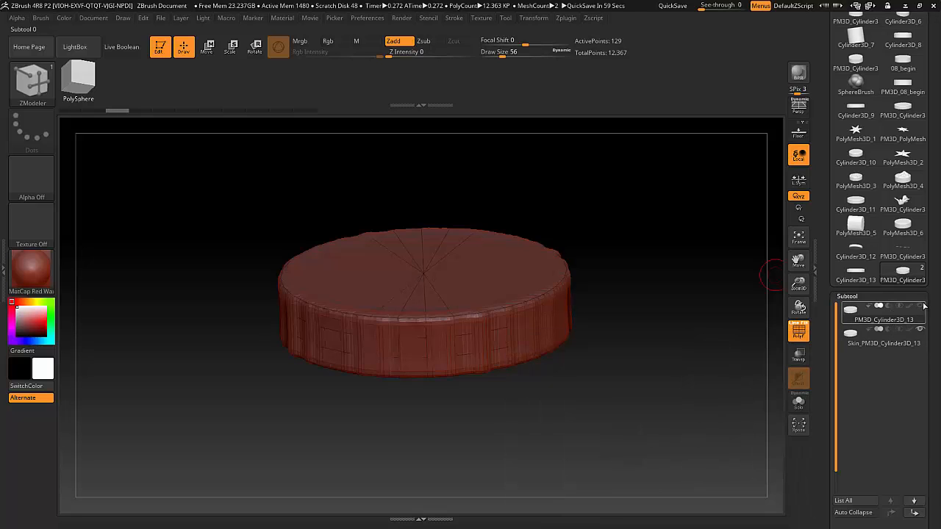
pyautogui.click(923, 308)
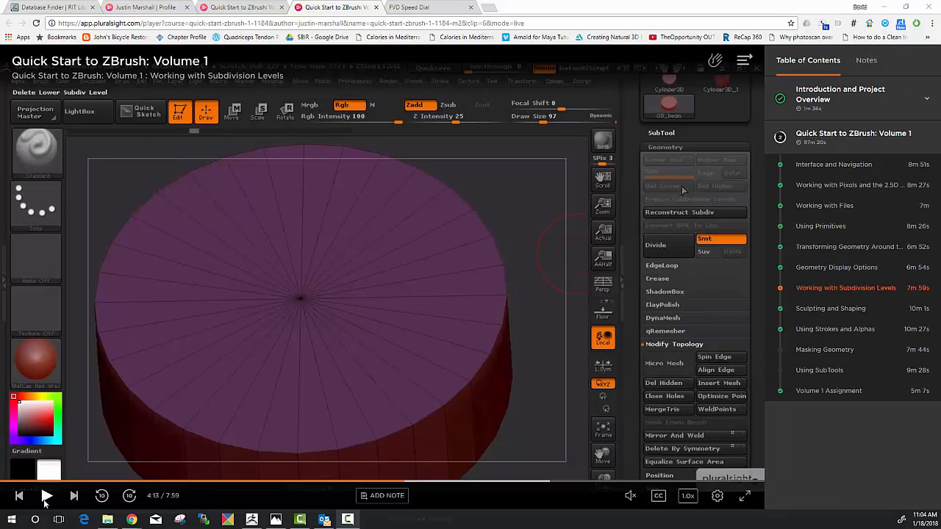
# Switch to the browser and play the "Working with Subdivision Levels" lesson video
pyautogui.click(46, 497)
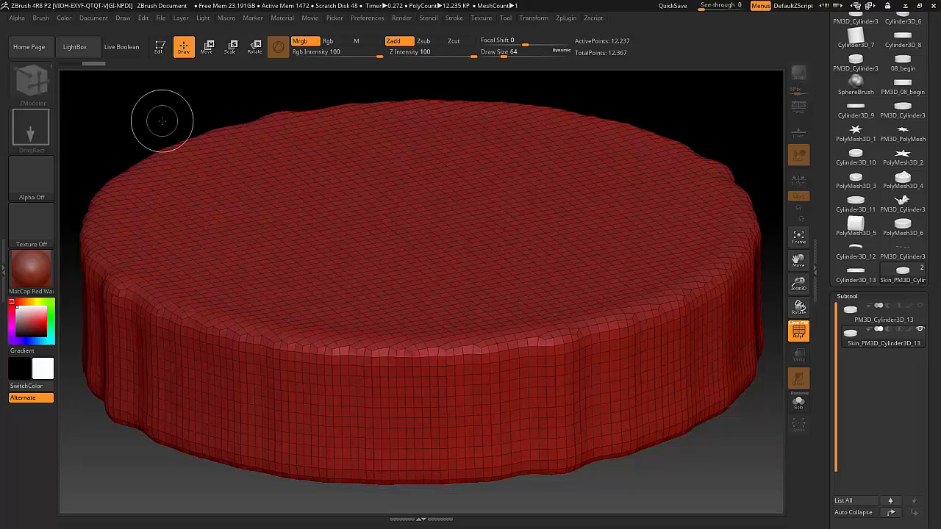
# Clear the canvas and place a PolyMesh3D star on it in Edit mode
pyautogui.hotkey('ctrl', 'n')
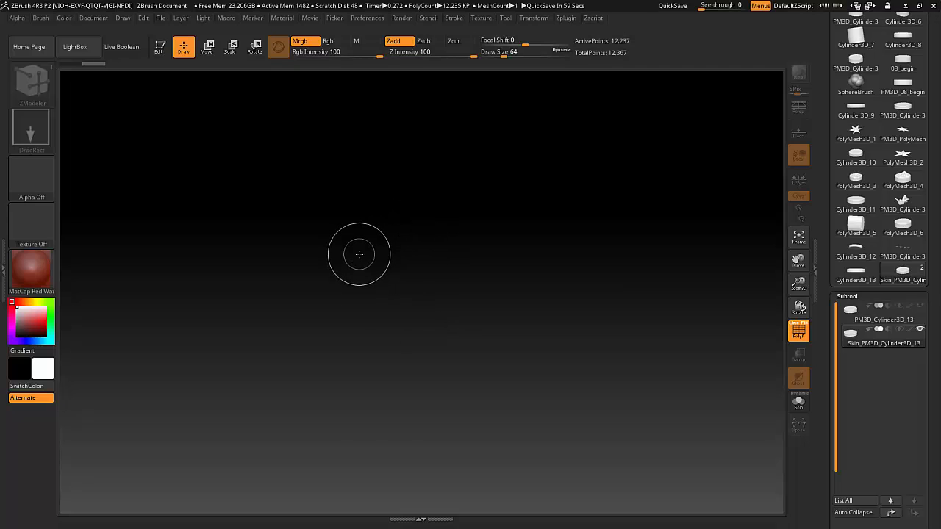
pyautogui.scroll(5, 854, 118)
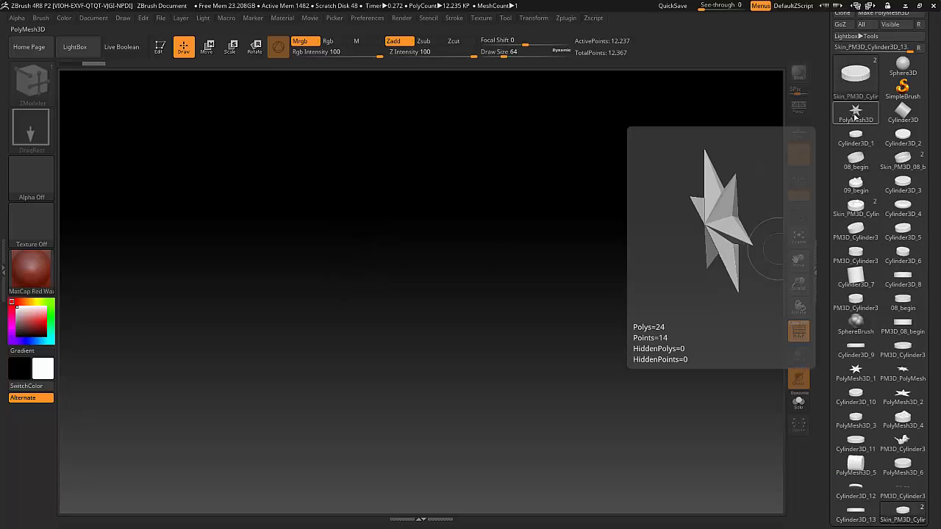
pyautogui.click(854, 115)
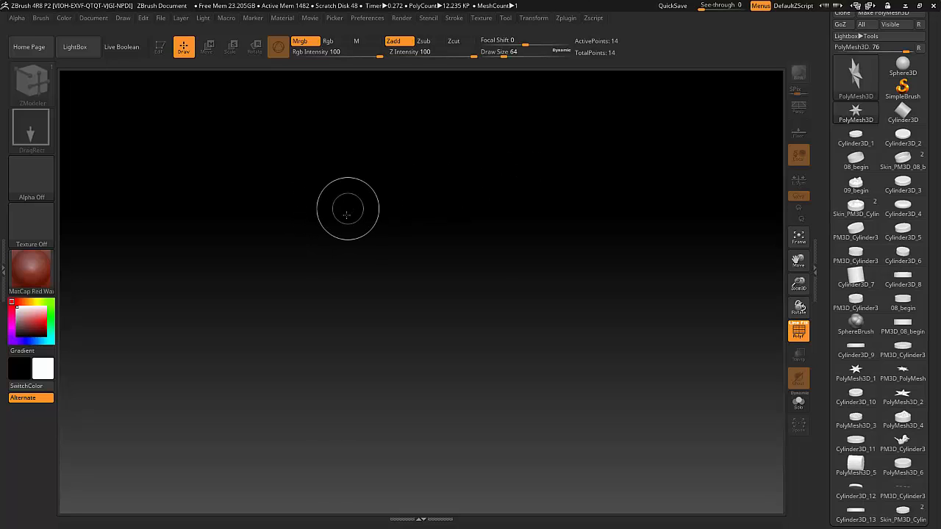
pyautogui.moveTo(407, 261)
pyautogui.mouseDown()
pyautogui.moveTo(605, 325)
pyautogui.moveTo(676, 343)
pyautogui.moveTo(694, 337)
pyautogui.mouseUp()
pyautogui.press('t')
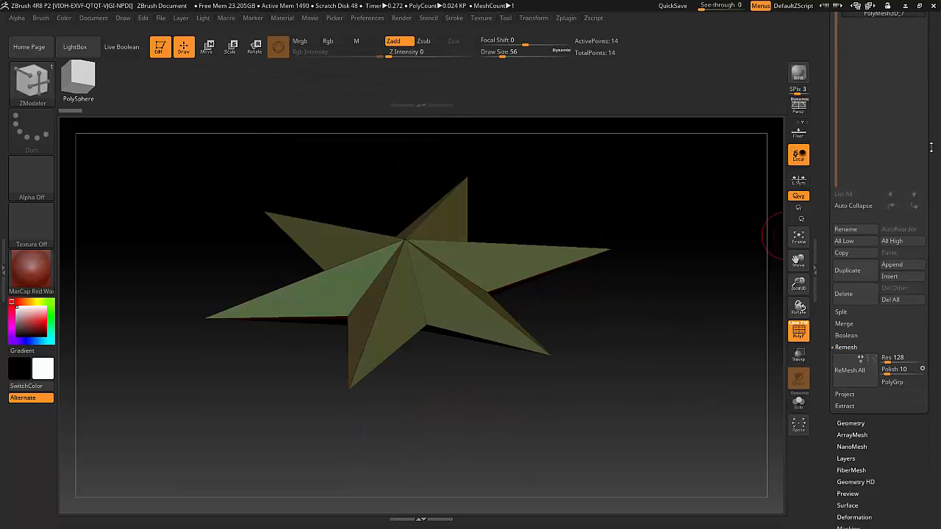
# Initialize the star as a low-resolution QCyl Z cylinder
pyautogui.moveTo(931, 147); pyautogui.dragTo(931, 122)
pyautogui.click(851, 358)
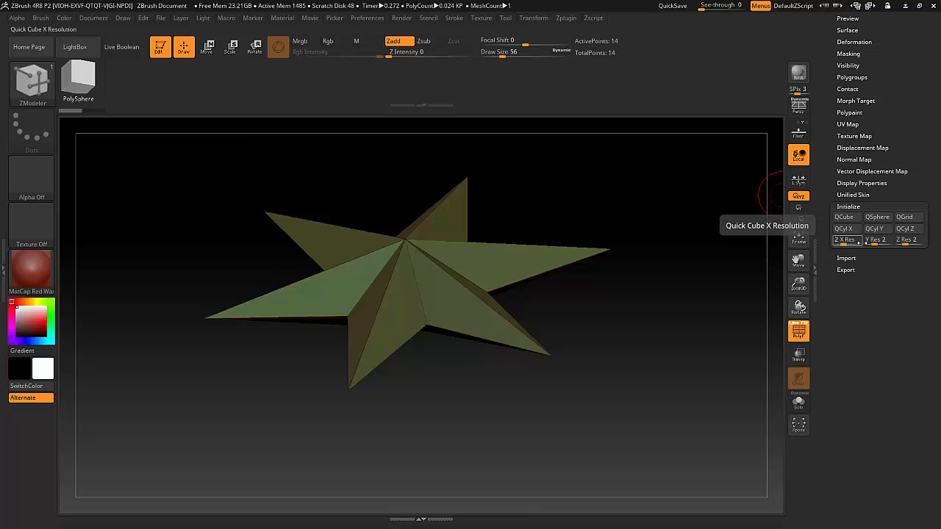
pyautogui.click(904, 228)
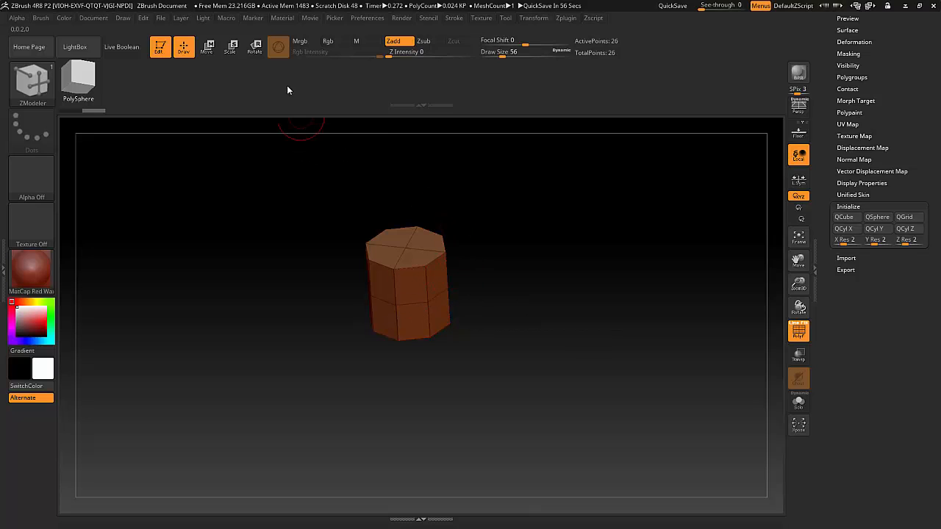
# Flatten the low-resolution cylinder along its Z axis and enlarge it uniformly into a wide disc
pyautogui.click(208, 48)
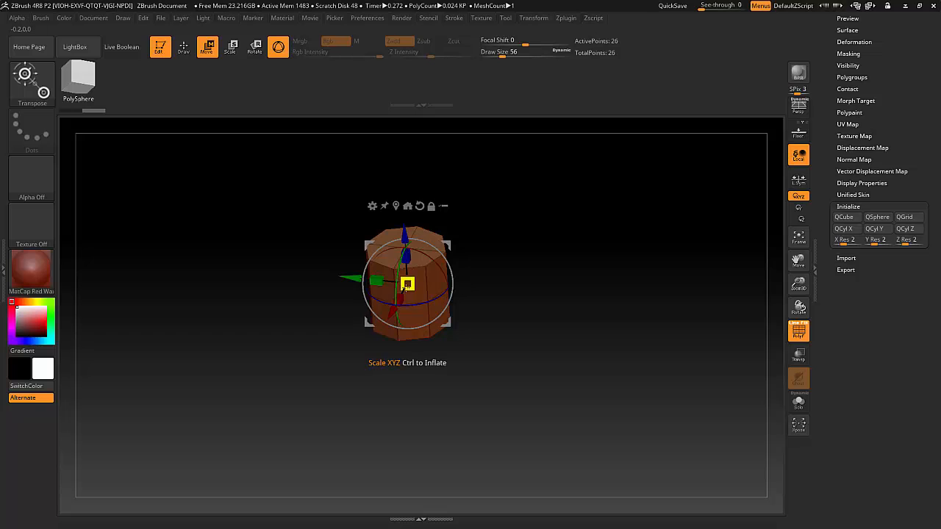
pyautogui.moveTo(408, 285); pyautogui.dragTo(429, 375)
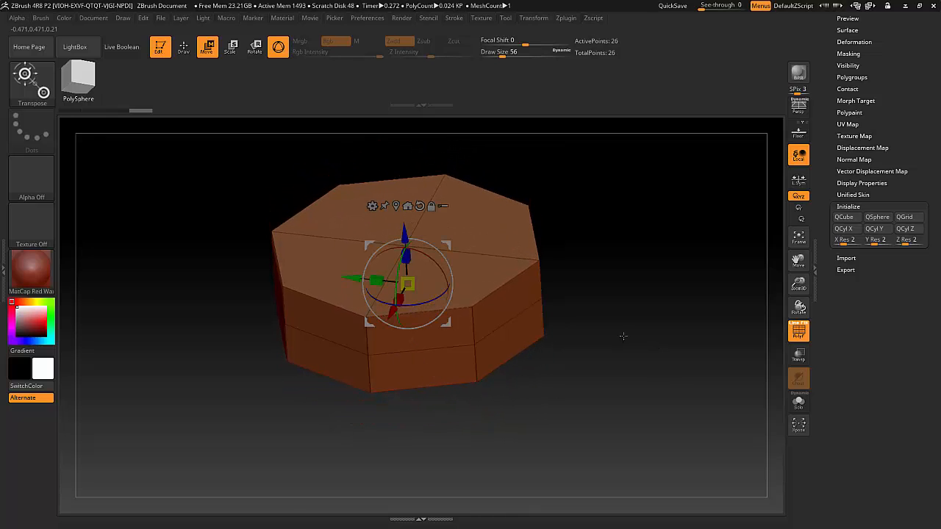
pyautogui.moveTo(624, 336); pyautogui.dragTo(640, 324)
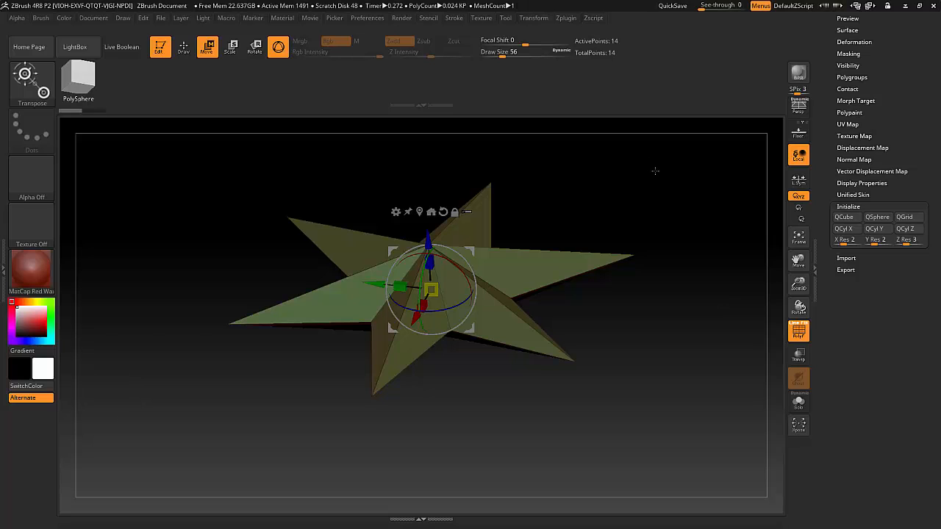
# Initialize the star as a QCyl Z cylinder with Z Res 3, flatten it along Z and scale it up uniformly
pyautogui.click(915, 231)
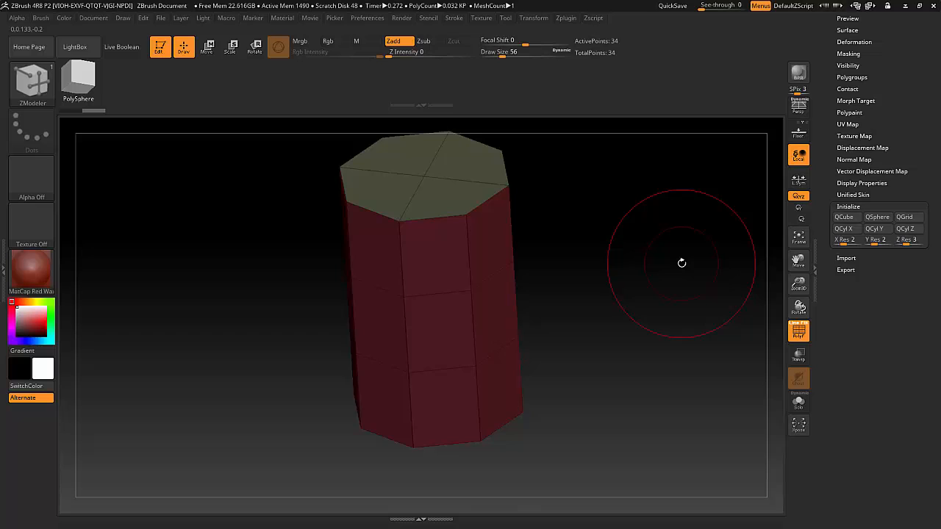
pyautogui.press('w')
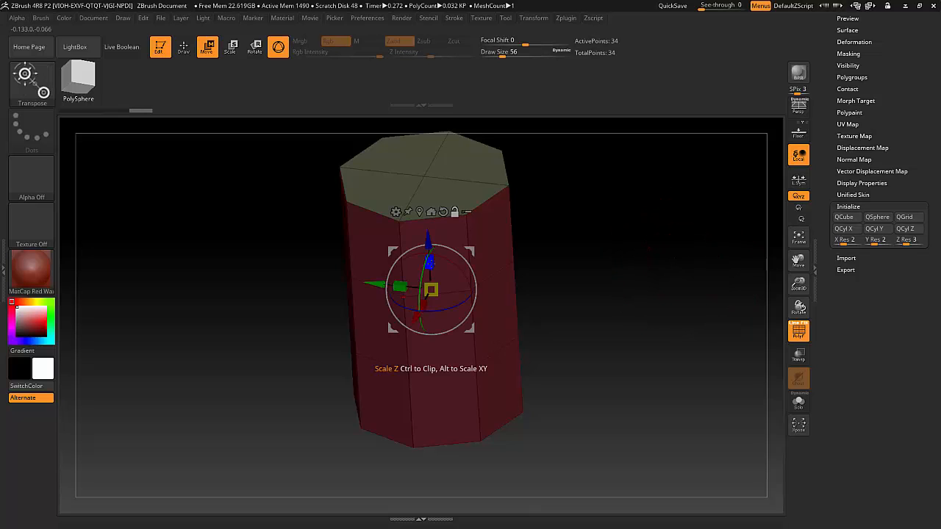
pyautogui.moveTo(430, 262); pyautogui.dragTo(441, 347)
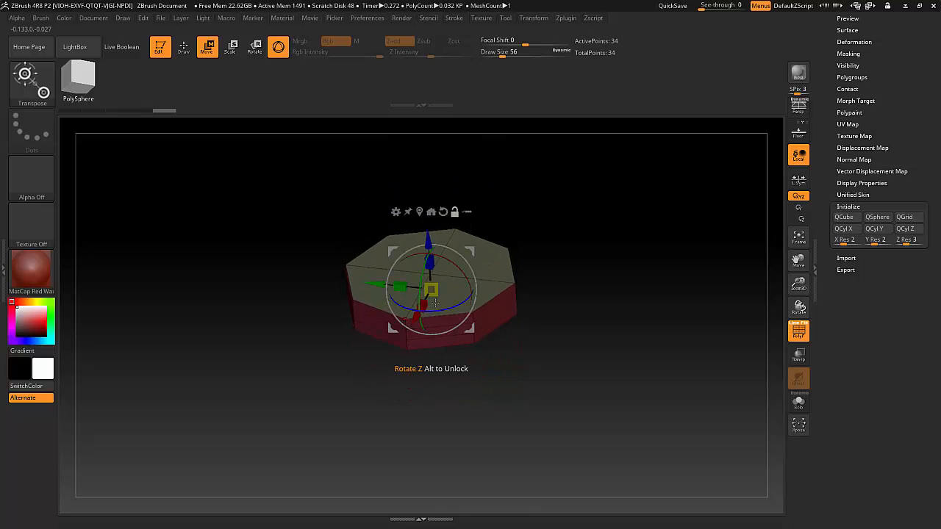
pyautogui.moveTo(431, 289); pyautogui.dragTo(604, 299)
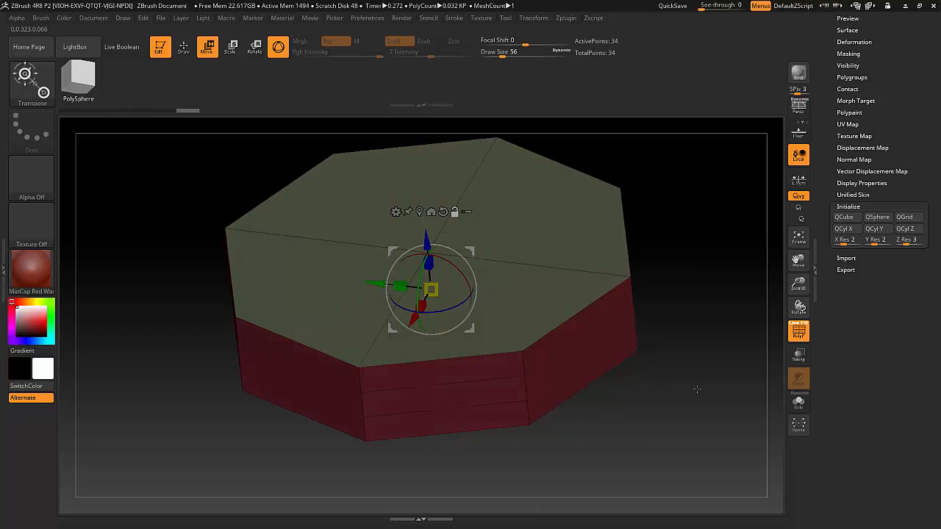
pyautogui.moveTo(701, 380); pyautogui.dragTo(688, 370)
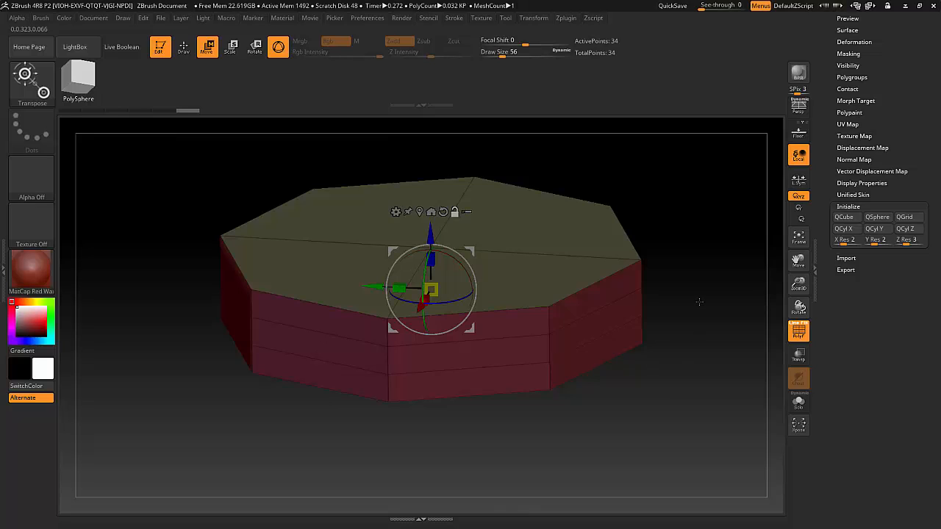
pyautogui.click(183, 46)
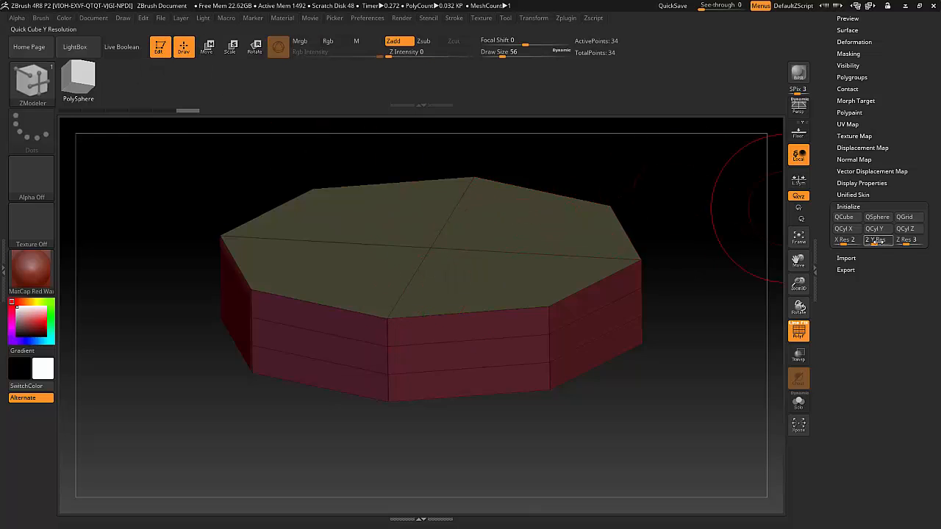
# Try subdividing the flat cylinder twice to check its edges, and revert to the undivided mesh
pyautogui.press('ctrl')
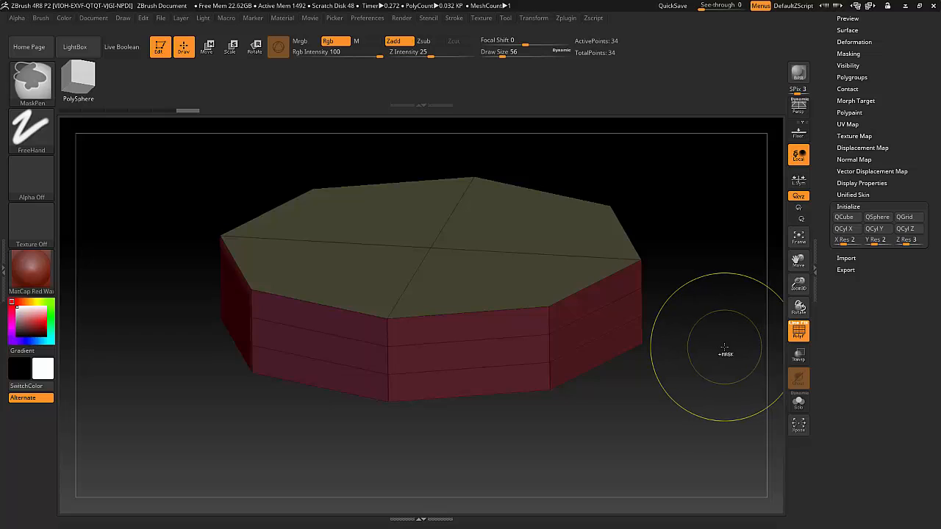
pyautogui.press('d')
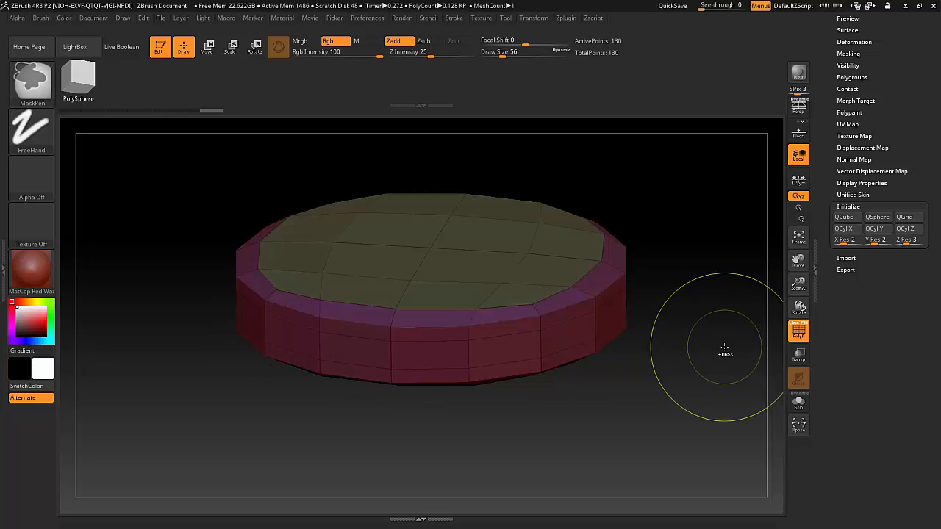
pyautogui.moveTo(693, 323)
pyautogui.mouseDown()
pyautogui.moveTo(690, 264)
pyautogui.moveTo(679, 316)
pyautogui.moveTo(688, 307)
pyautogui.mouseUp()
pyautogui.press('ctrl')
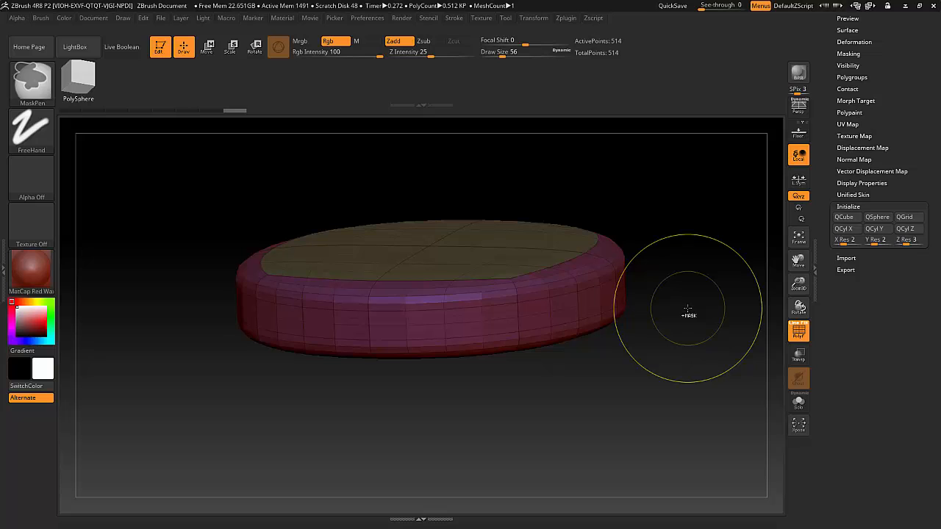
pyautogui.moveTo(230, 109); pyautogui.dragTo(179, 120)
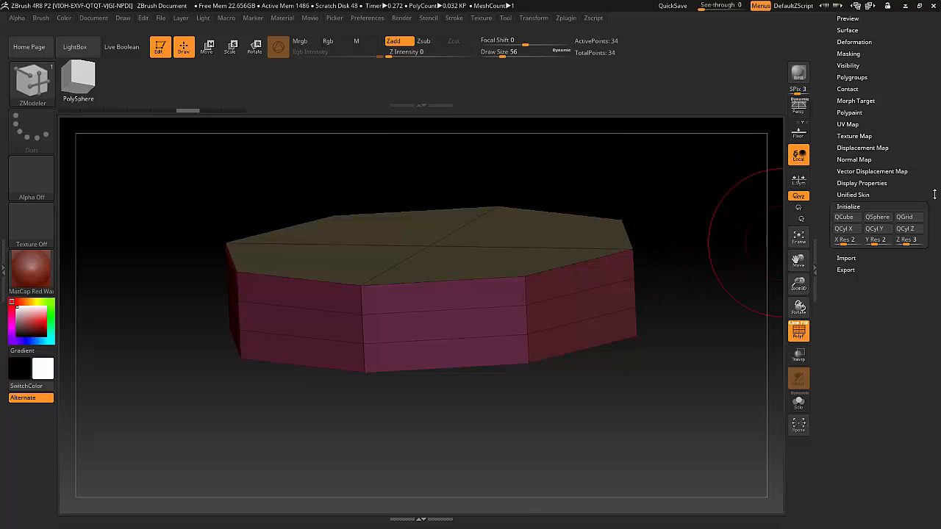
# Show the EdgeLoop geometry options and isolate the cylinder's side wall by hiding the cap polygroup
pyautogui.scroll(10, 934, 194)
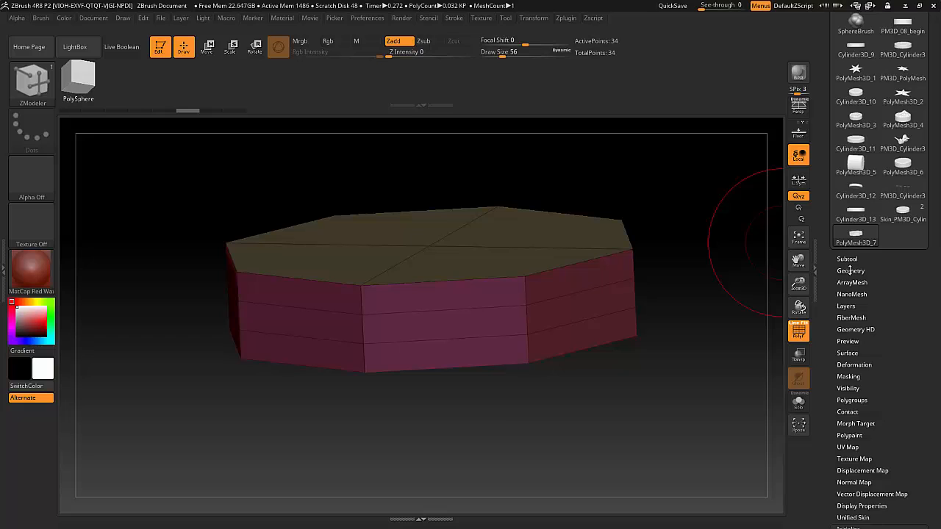
pyautogui.click(851, 270)
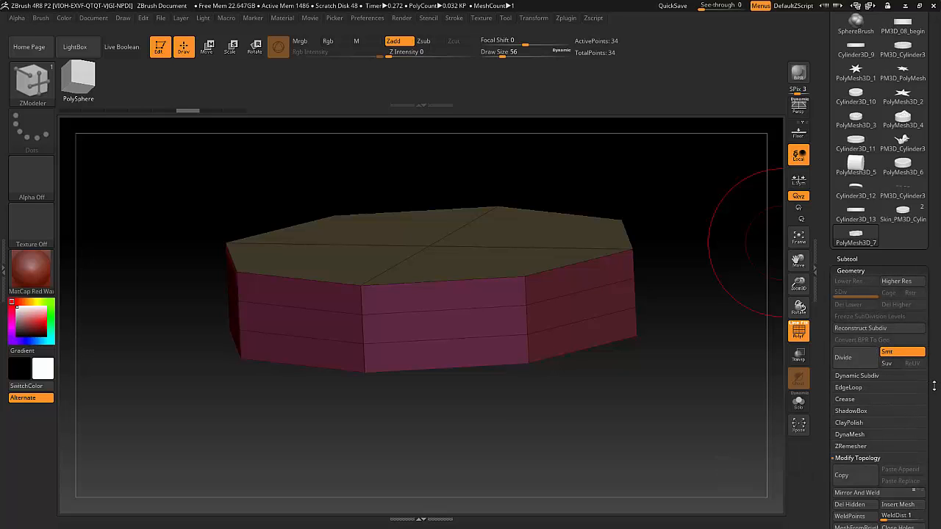
pyautogui.scroll(-3, 927, 353)
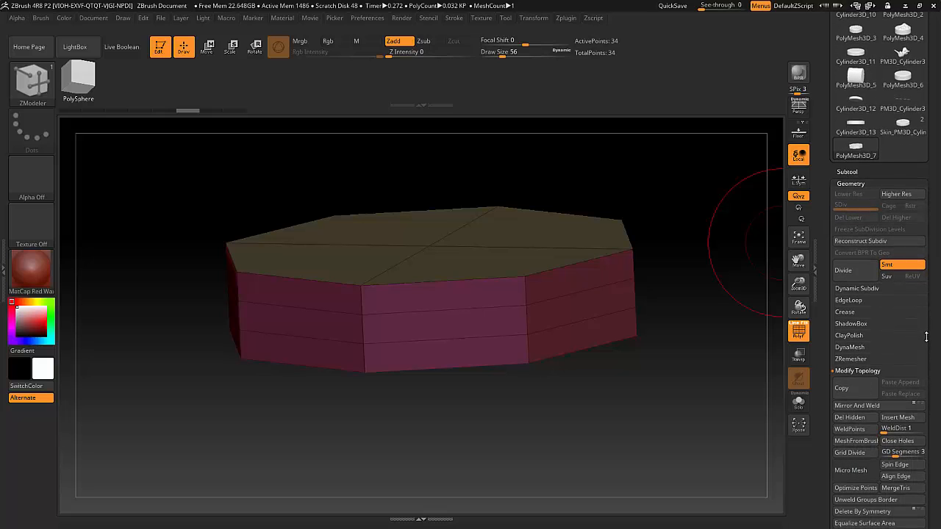
pyautogui.click(848, 300)
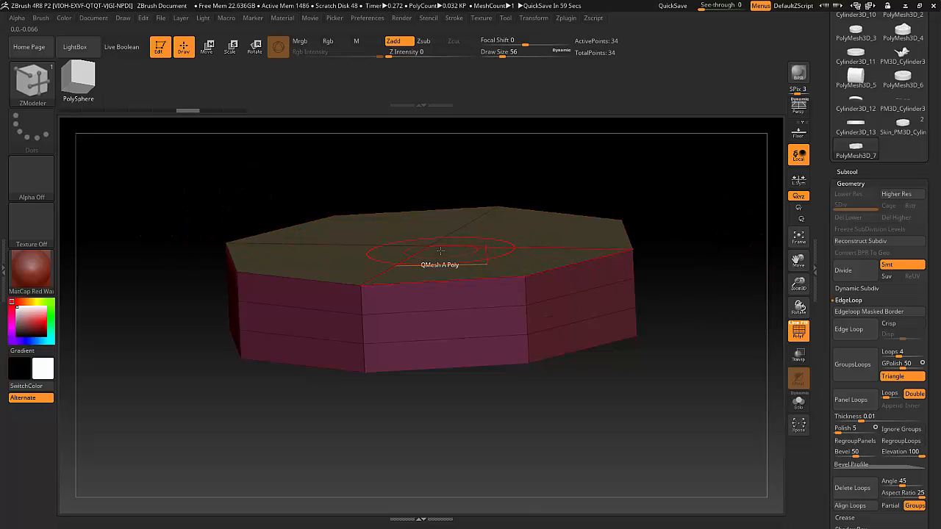
pyautogui.hotkey('ctrl', 'shift')
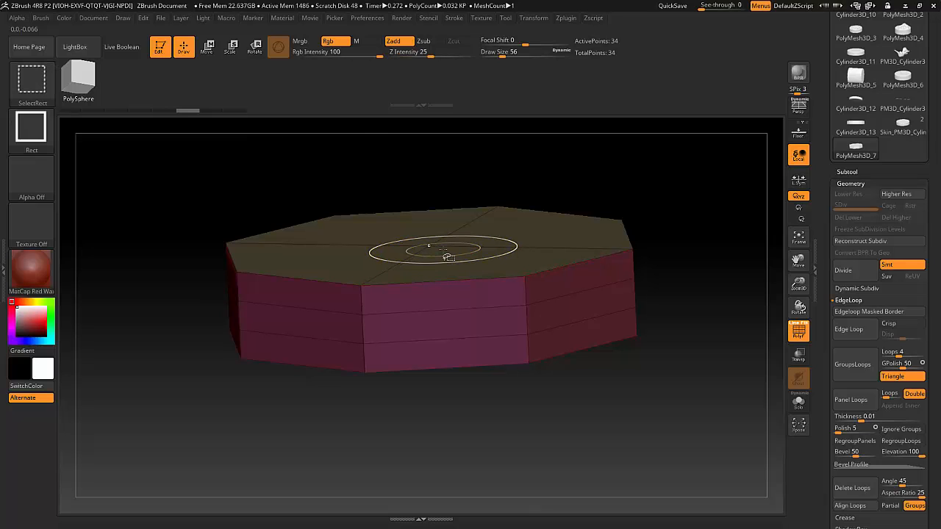
pyautogui.keyDown('ctrl'); pyautogui.keyDown('shift'); pyautogui.click(449, 256); pyautogui.keyUp('shift'); pyautogui.keyUp('ctrl')
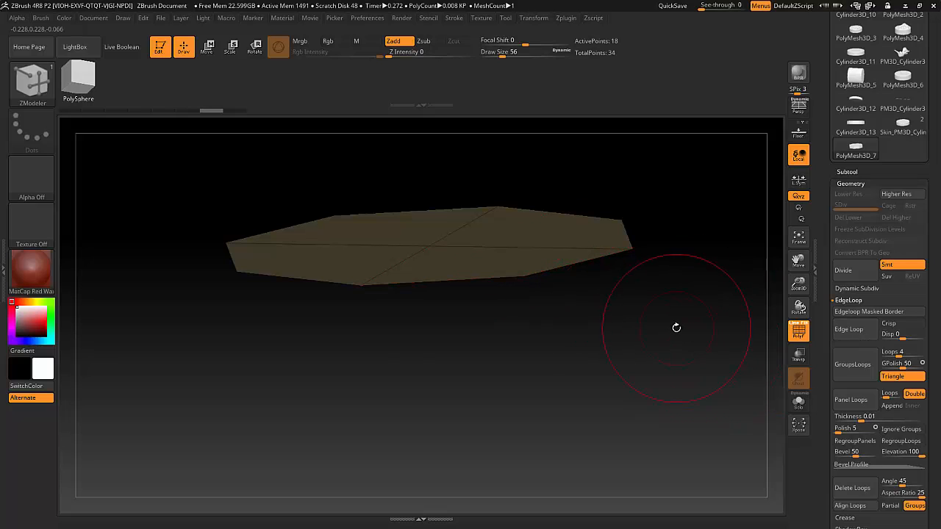
pyautogui.hotkey('ctrl', 'shift')
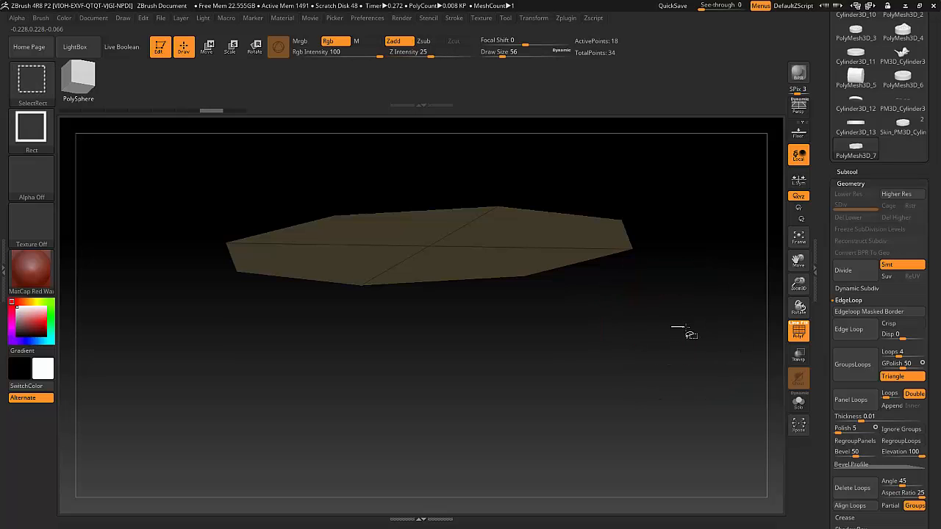
pyautogui.keyDown('ctrl'); pyautogui.keyDown('shift'); pyautogui.click(682, 330); pyautogui.keyUp('shift'); pyautogui.keyUp('ctrl')
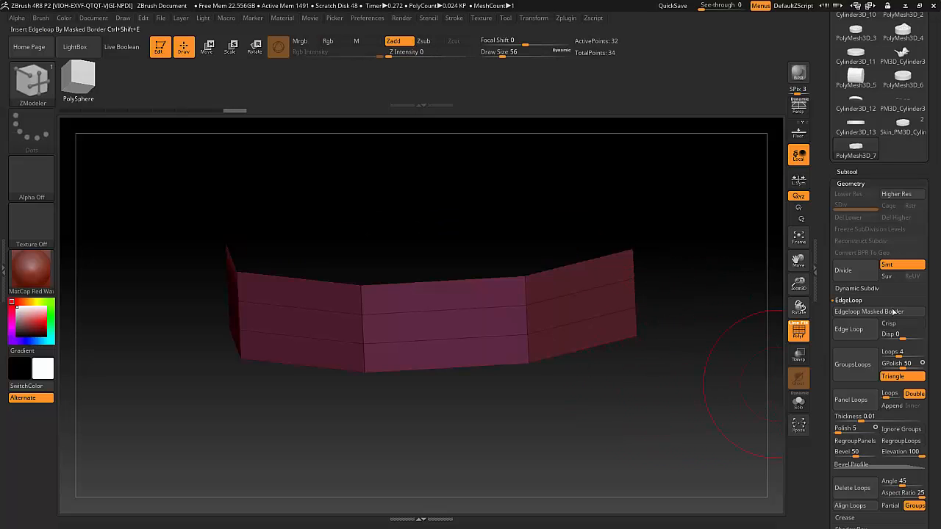
# Turn on double-sided display for the mesh in Display Properties
pyautogui.scroll(-10, 937, 327)
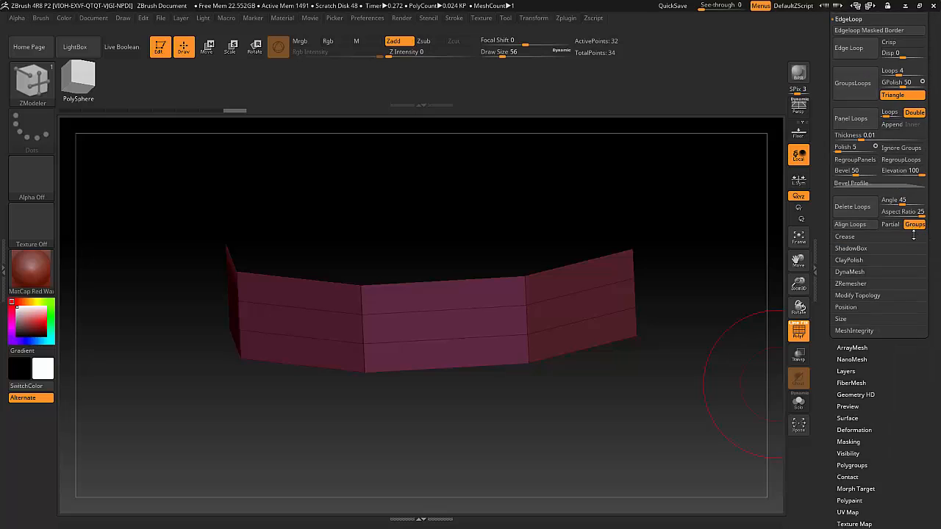
pyautogui.click(856, 375)
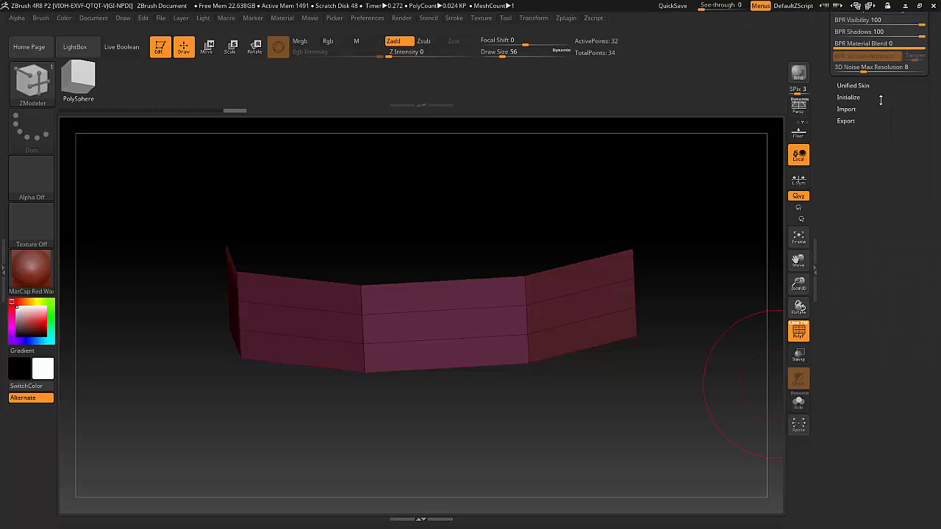
pyautogui.scroll(3, 910, 154)
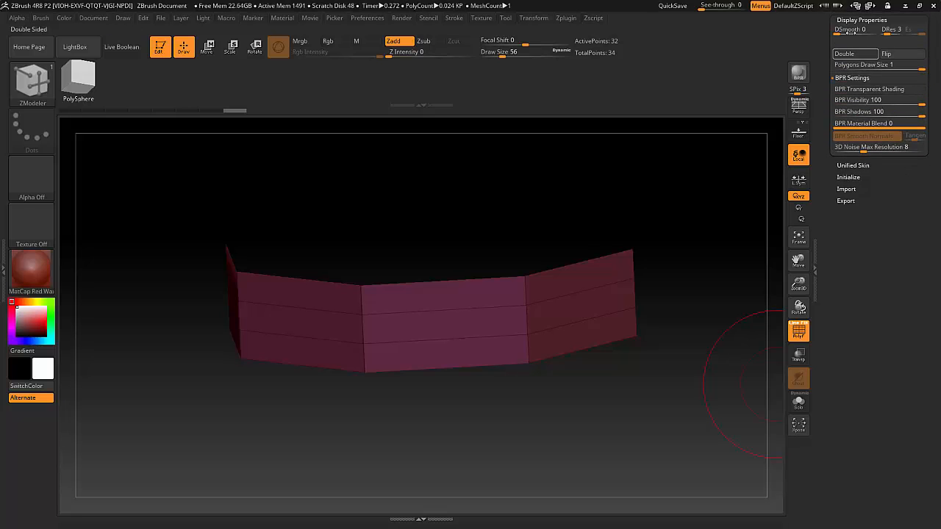
pyautogui.click(850, 57)
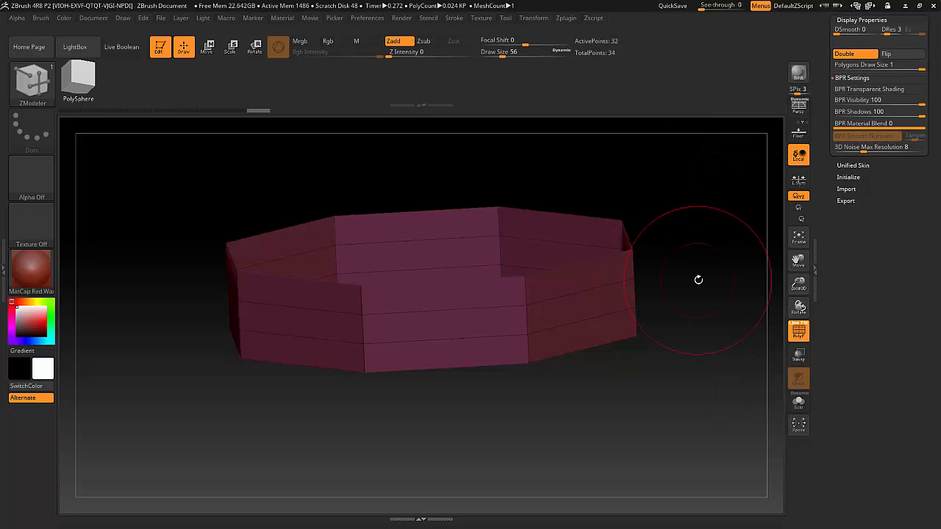
pyautogui.moveTo(697, 277); pyautogui.dragTo(716, 286)
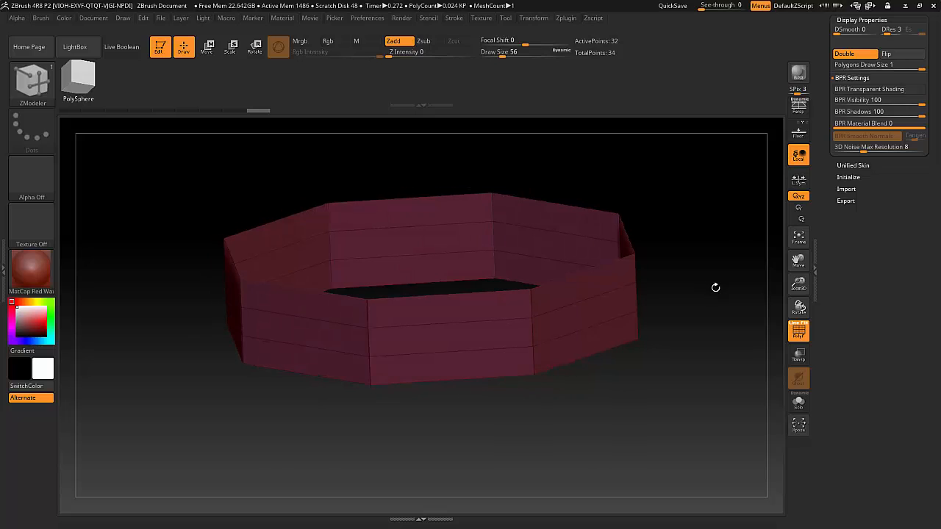
# Add an Edge Loop along the upper and lower borders of the isolated side wall
pyautogui.scroll(10, 918, 375)
pyautogui.scroll(-3, 918, 375)
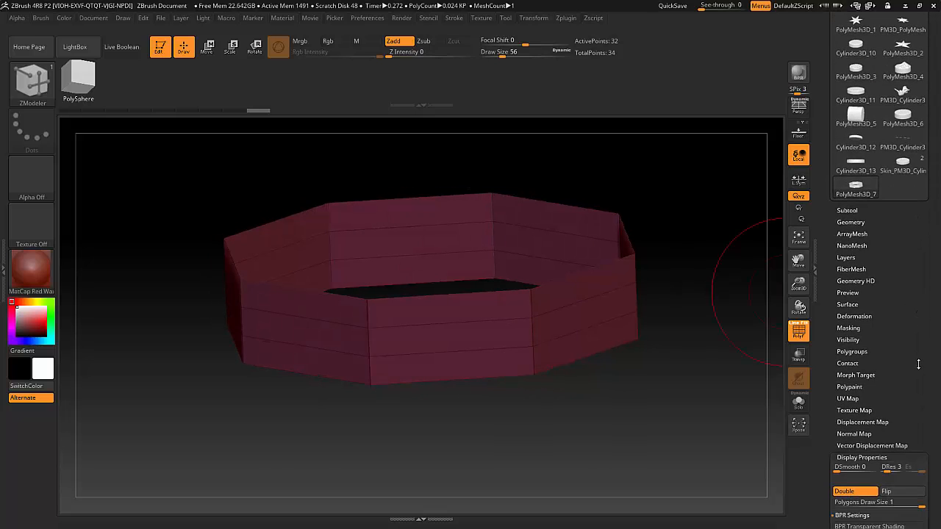
pyautogui.scroll(-1, 918, 365)
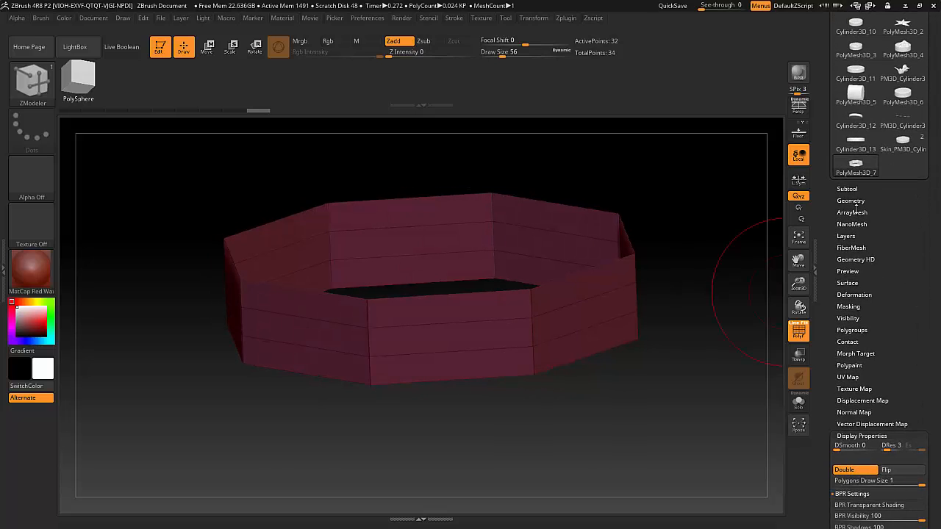
pyautogui.click(851, 201)
pyautogui.click(848, 316)
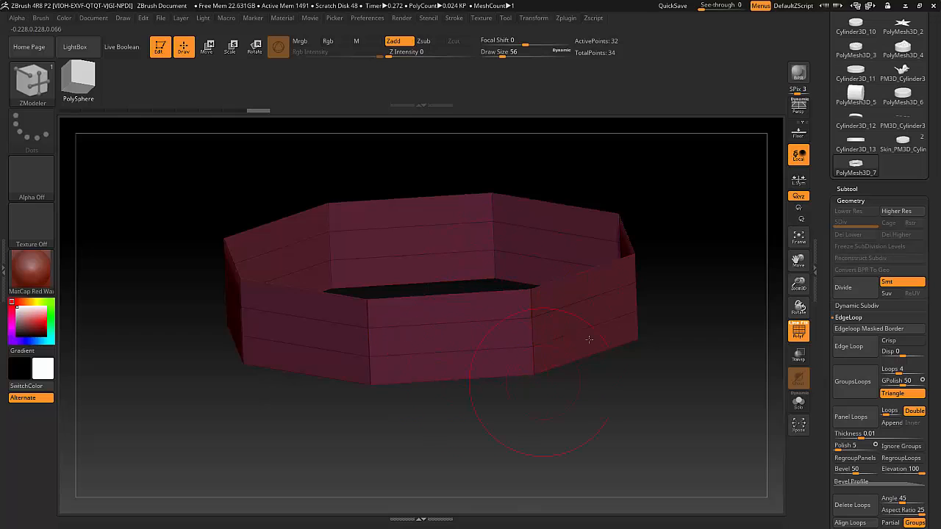
pyautogui.click(848, 348)
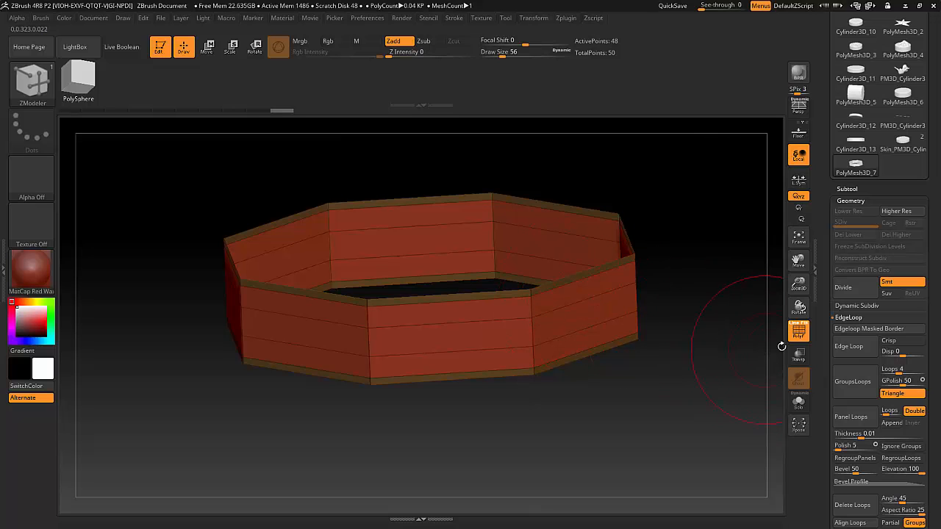
# Invert the visibility to the two caps, add an Edge Loop inside their borders and unhide the whole mesh
pyautogui.keyDown('ctrl'); pyautogui.keyDown('shift'); pyautogui.moveTo(701, 356); pyautogui.dragTo(725, 356); pyautogui.keyUp('shift'); pyautogui.keyUp('ctrl')
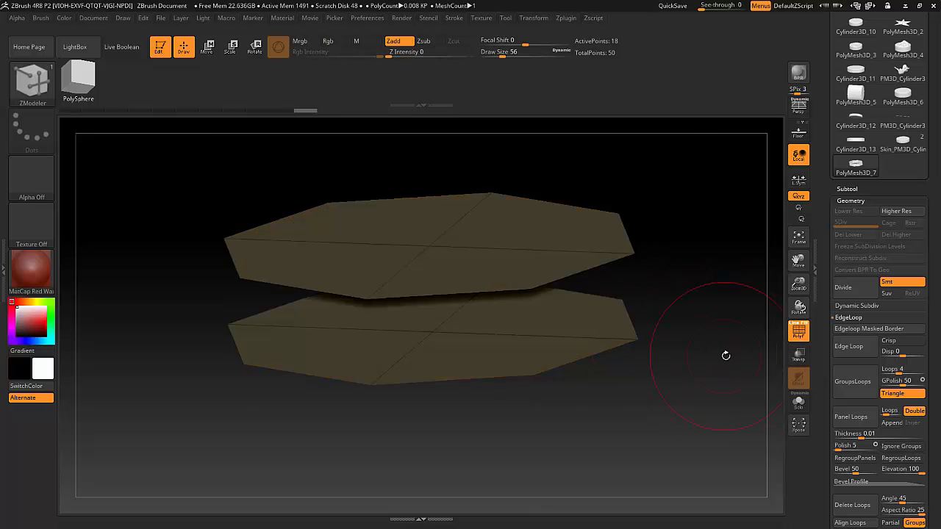
pyautogui.click(852, 351)
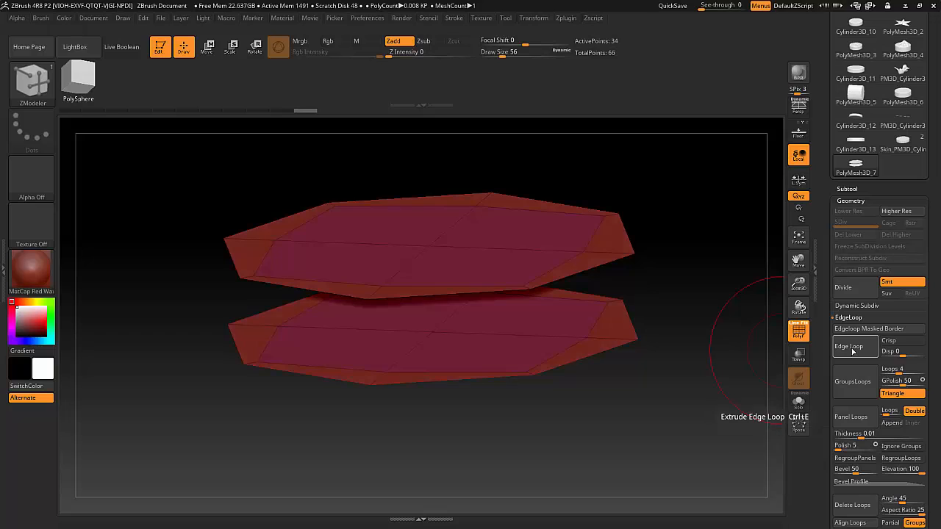
pyautogui.keyDown('ctrl'); pyautogui.keyDown('shift'); pyautogui.click(694, 369); pyautogui.keyUp('shift'); pyautogui.keyUp('ctrl')
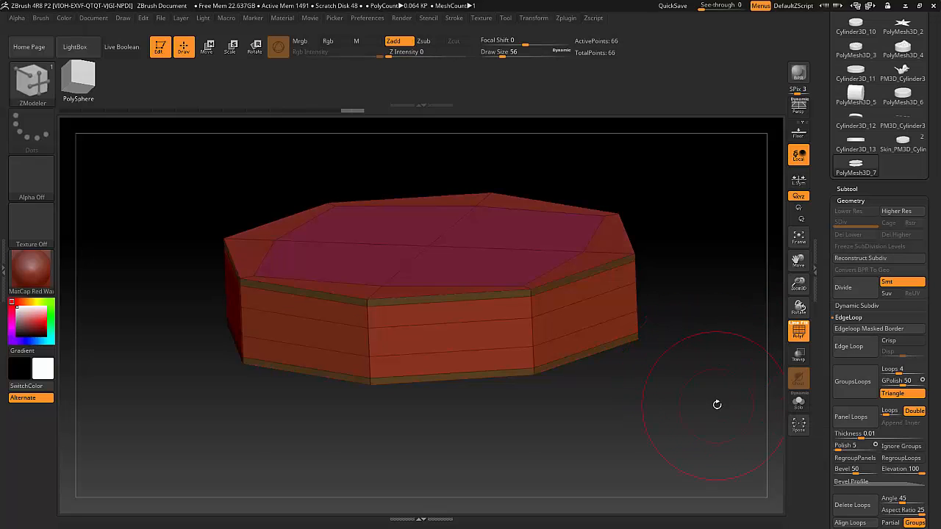
# Divide the edge-looped cylinder three times, up to subdivision level 4
pyautogui.press('ctrl')
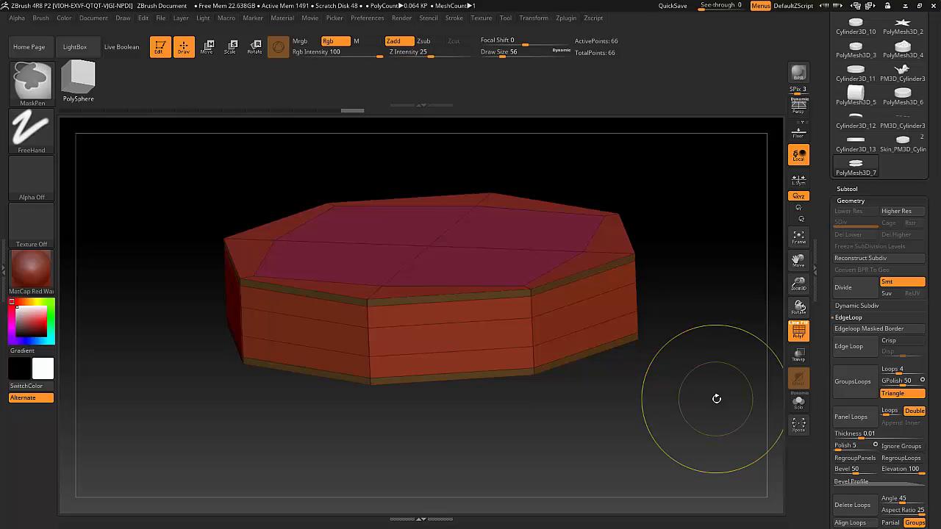
pyautogui.hotkey('ctrl', 'd')
pyautogui.hotkey('ctrl', 'd')
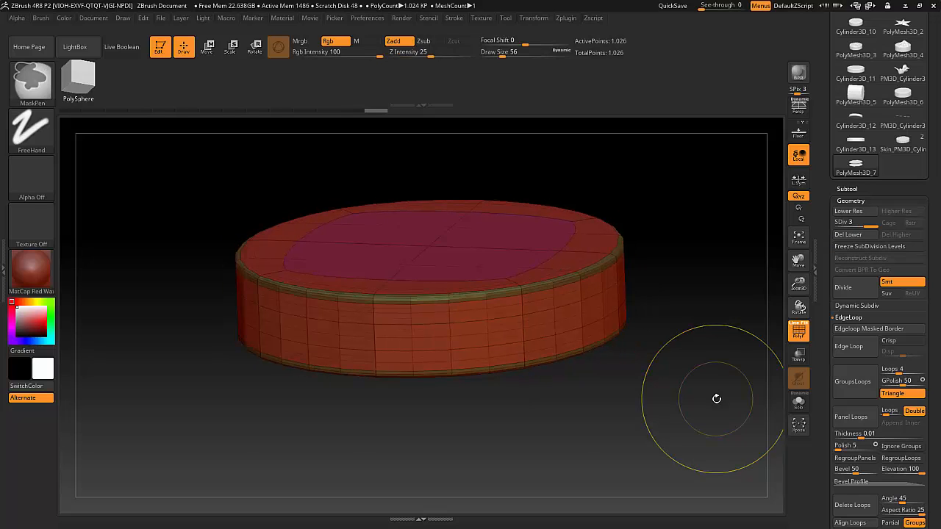
pyautogui.hotkey('ctrl', 'd')
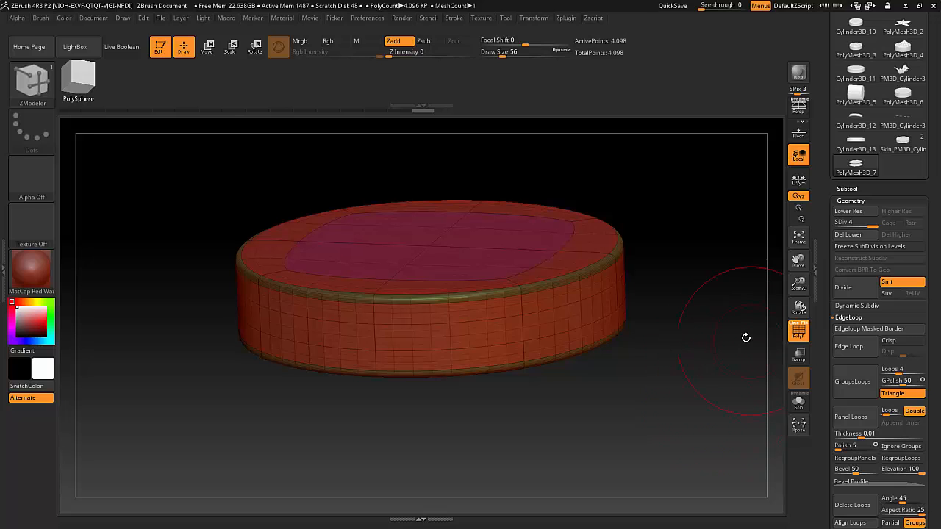
# Set the Draw Size to 14 and sculpt a wavy raised stroke across the disc's top face
pyautogui.moveTo(686, 343); pyautogui.dragTo(693, 378)
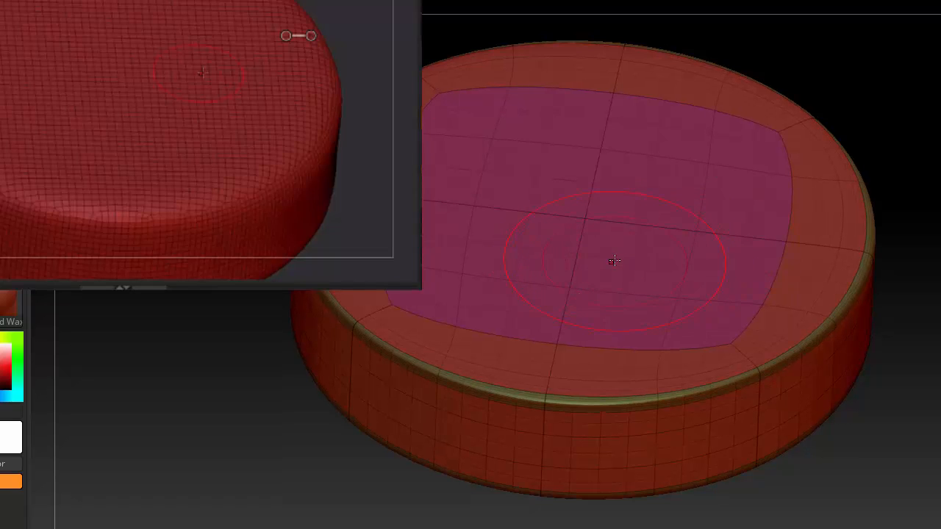
pyautogui.press('s')
pyautogui.moveTo(609, 261); pyautogui.dragTo(603, 261)
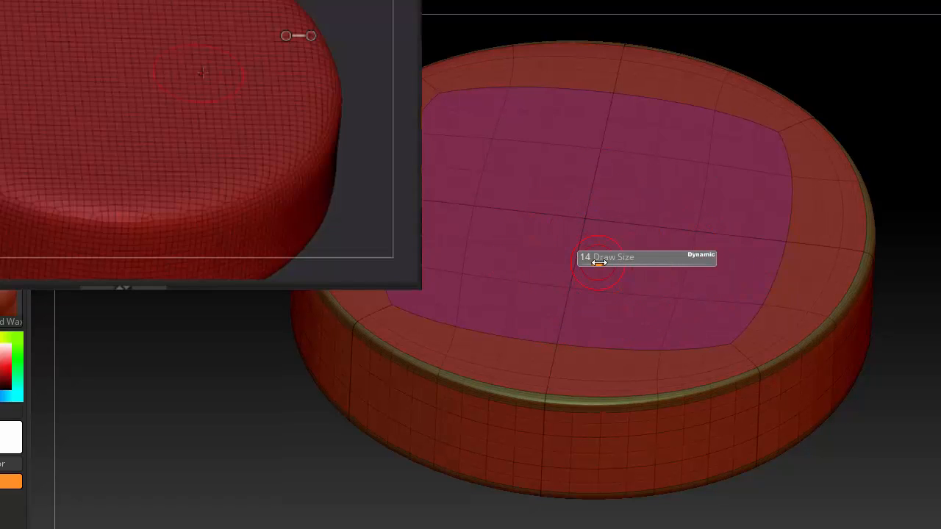
pyautogui.moveTo(470, 283)
pyautogui.mouseDown()
pyautogui.moveTo(662, 262)
pyautogui.moveTo(698, 309)
pyautogui.moveTo(779, 176)
pyautogui.moveTo(801, 235)
pyautogui.moveTo(783, 284)
pyautogui.mouseUp()
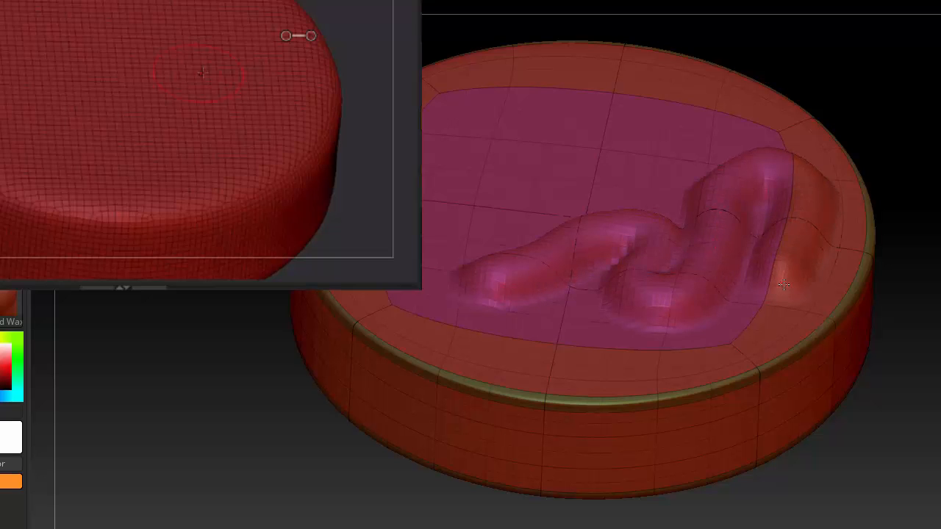